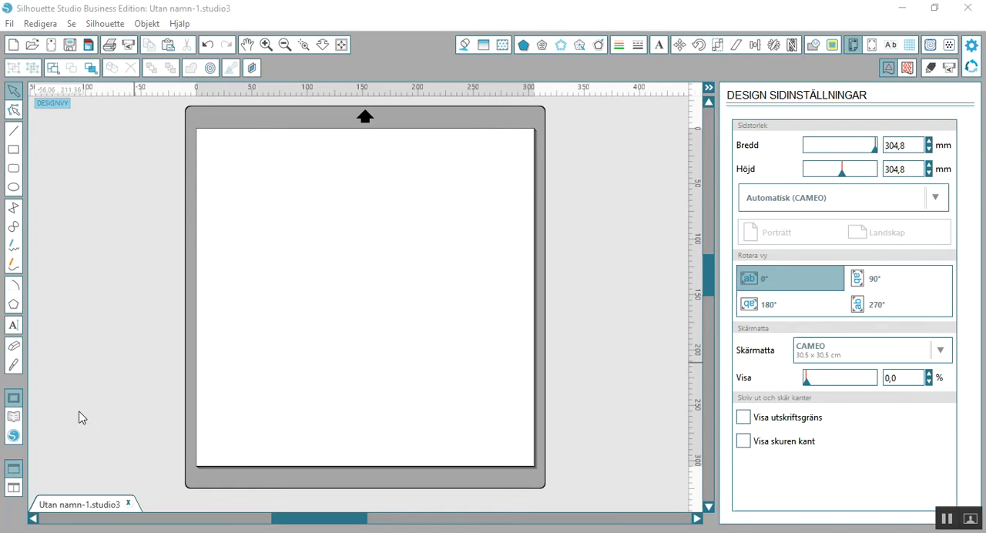
Insert the dark grey anchor design from the library's Recent Downloads folder into the document.
{"action": "left_click", "coordinate": [15, 417]}
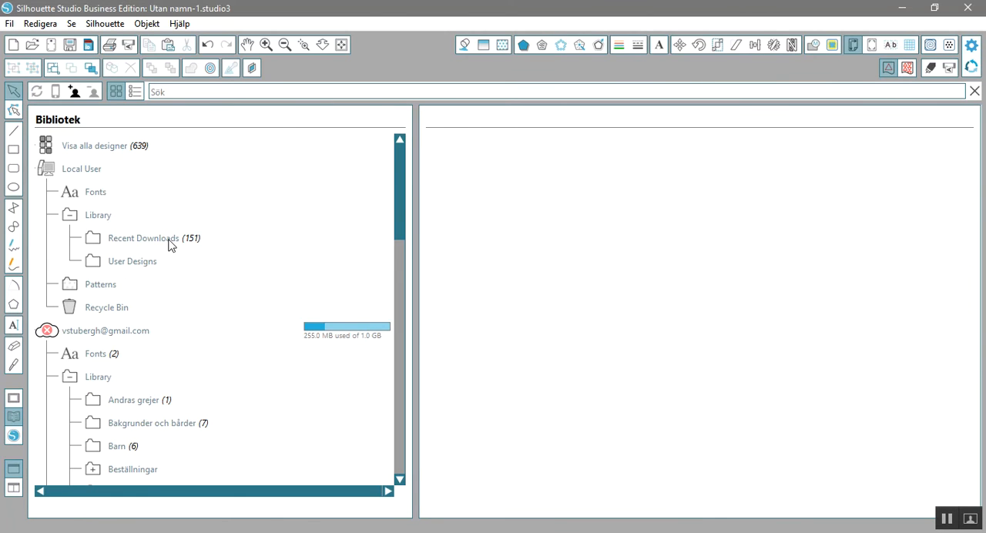
{"action": "left_click", "coordinate": [169, 243]}
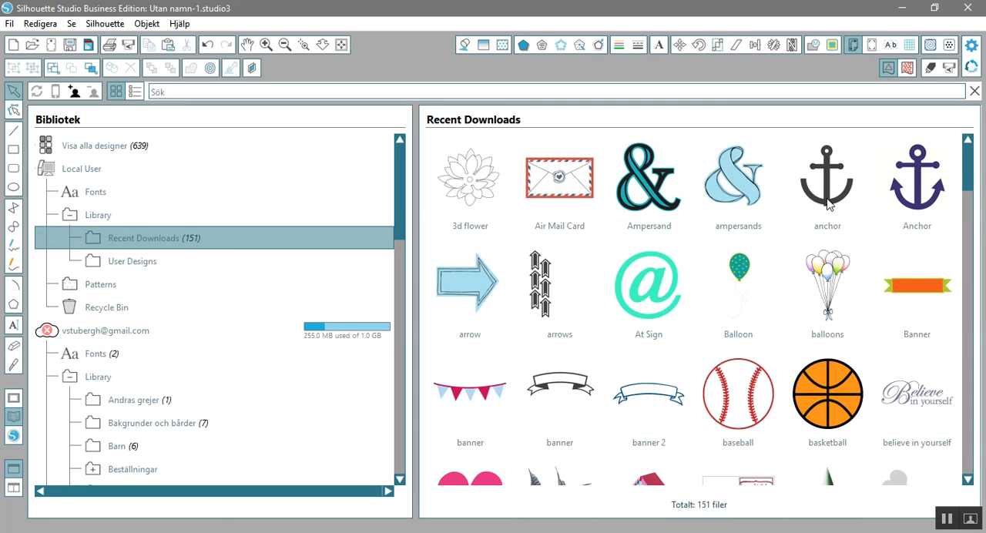
{"action": "double_click", "coordinate": [827, 199]}
{"action": "left_click", "coordinate": [829, 199]}
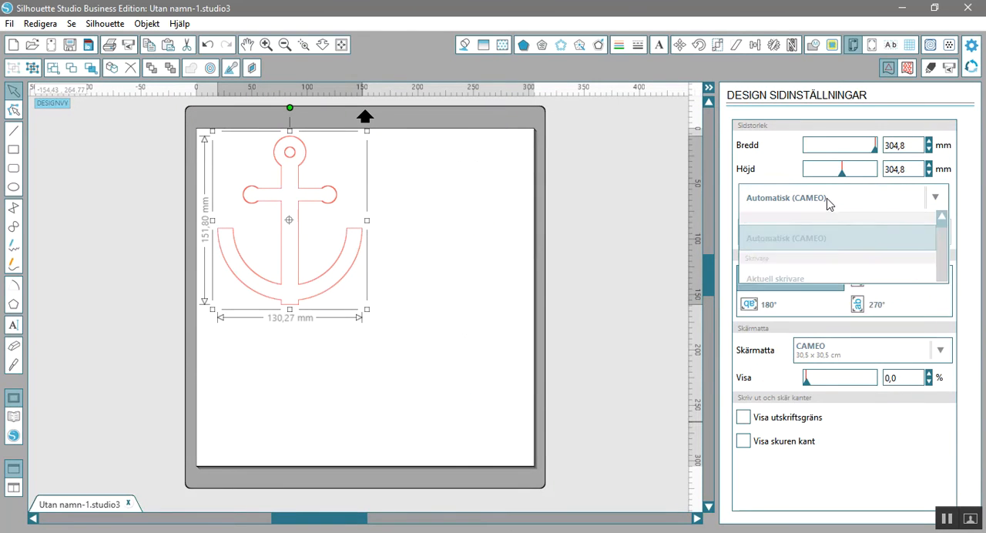
Scale the anchor down to about 81 mm wide and 94 mm high.
{"action": "left_click", "coordinate": [368, 310]}
{"action": "left_click_drag", "start_coordinate": [367, 309], "coordinate": [329, 235]}
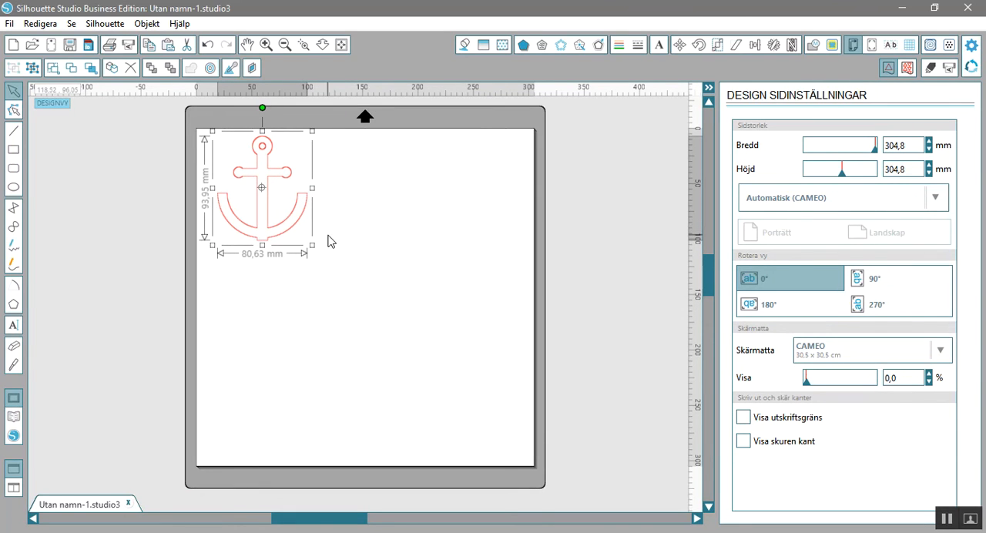
{"action": "left_click", "coordinate": [376, 234]}
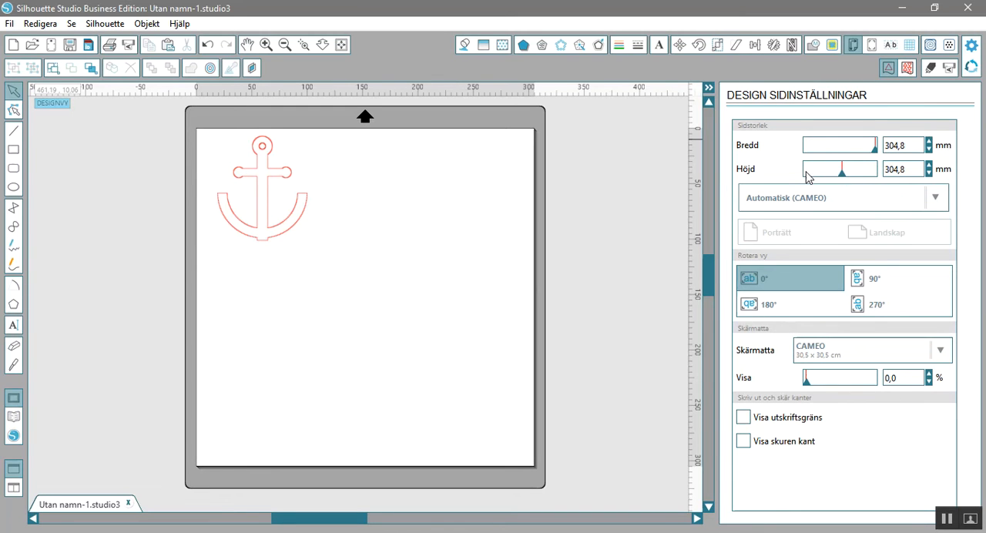
Set the page width to 200 mm.
{"action": "left_click_drag", "start_coordinate": [875, 151], "coordinate": [857, 152]}
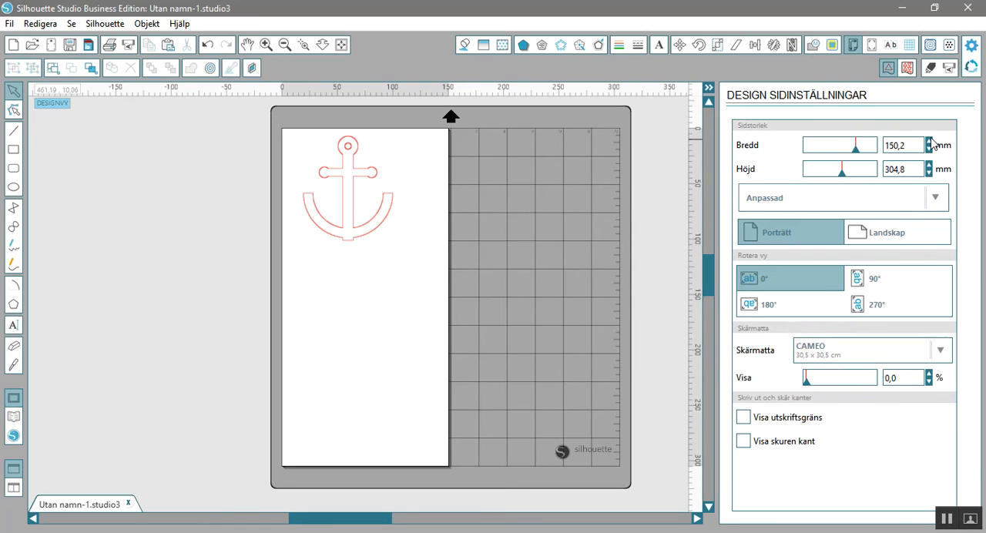
{"action": "left_click_drag", "start_coordinate": [913, 144], "coordinate": [882, 146]}
{"action": "type", "text": "2"}
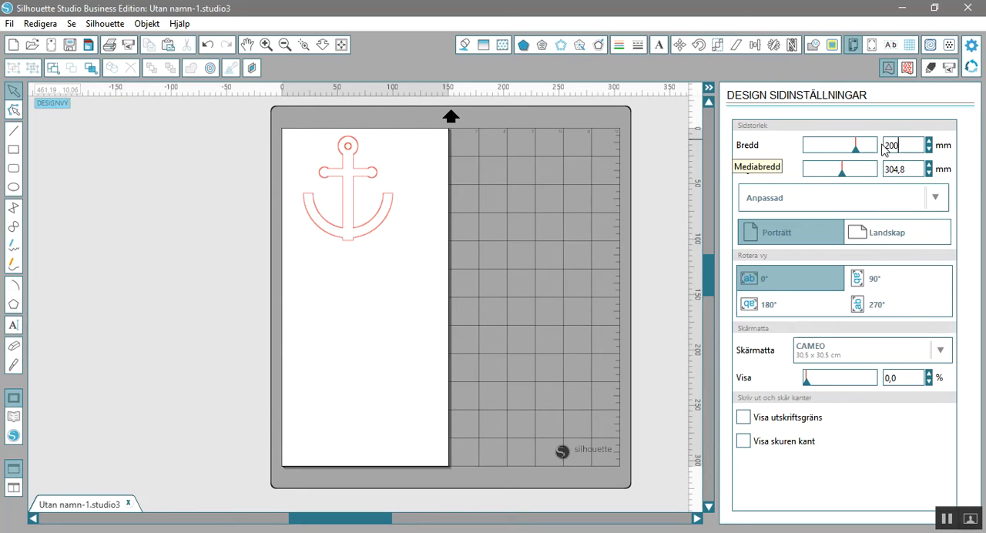
{"action": "type", "text": "00"}
{"action": "key", "text": "Return"}
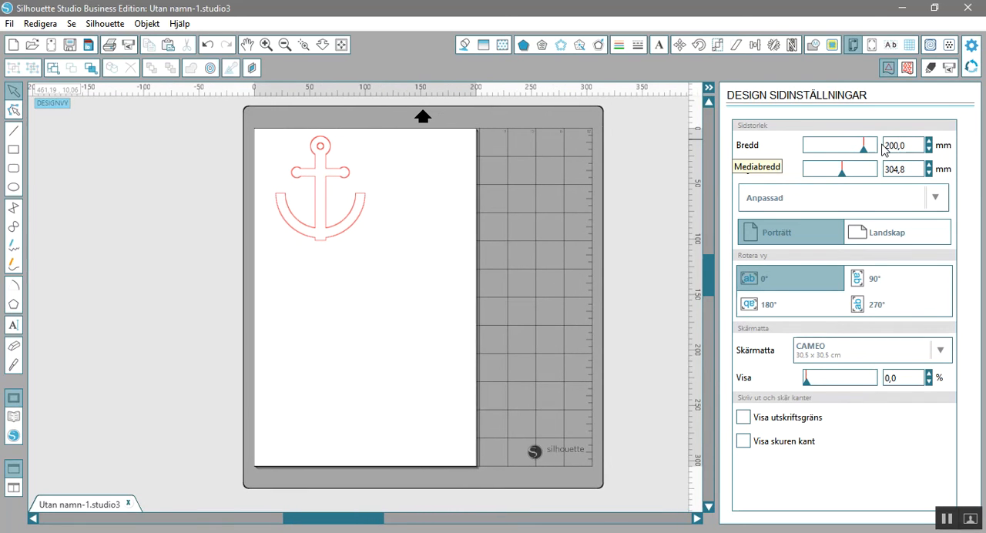
Set the page height to 100 mm and move the anchor so it lies fully inside the page.
{"action": "left_click", "coordinate": [910, 168]}
{"action": "right_click", "coordinate": [909, 170]}
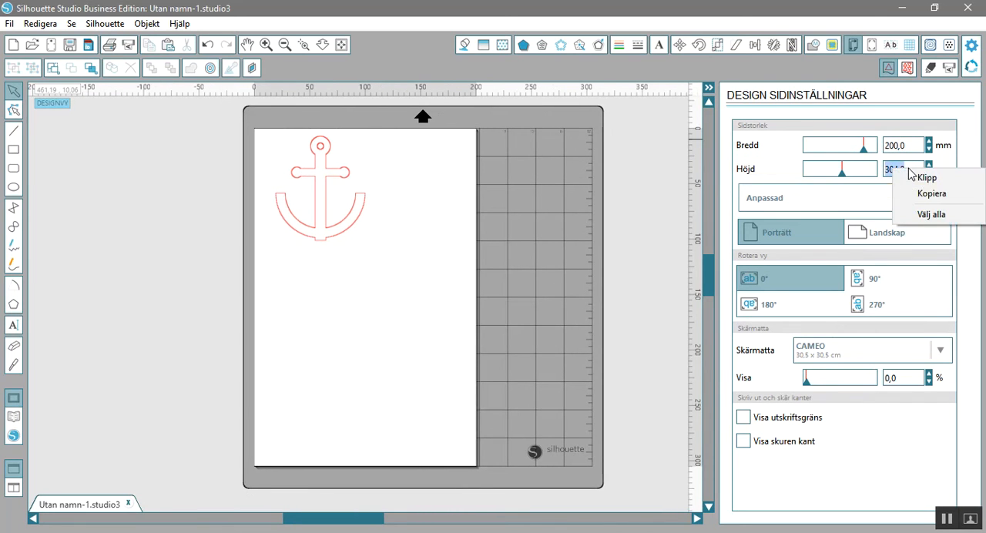
{"action": "left_click", "coordinate": [892, 169]}
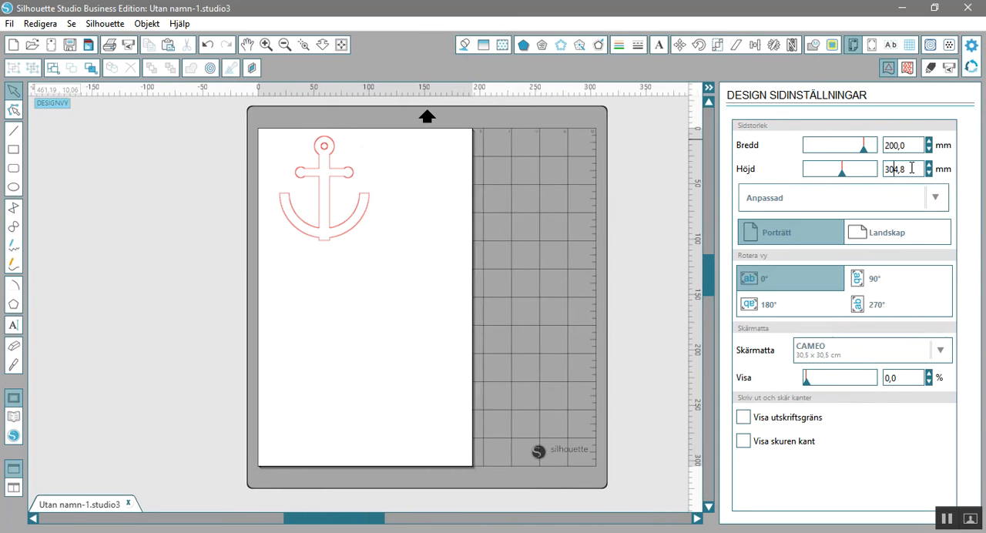
{"action": "left_click_drag", "start_coordinate": [908, 169], "coordinate": [875, 168]}
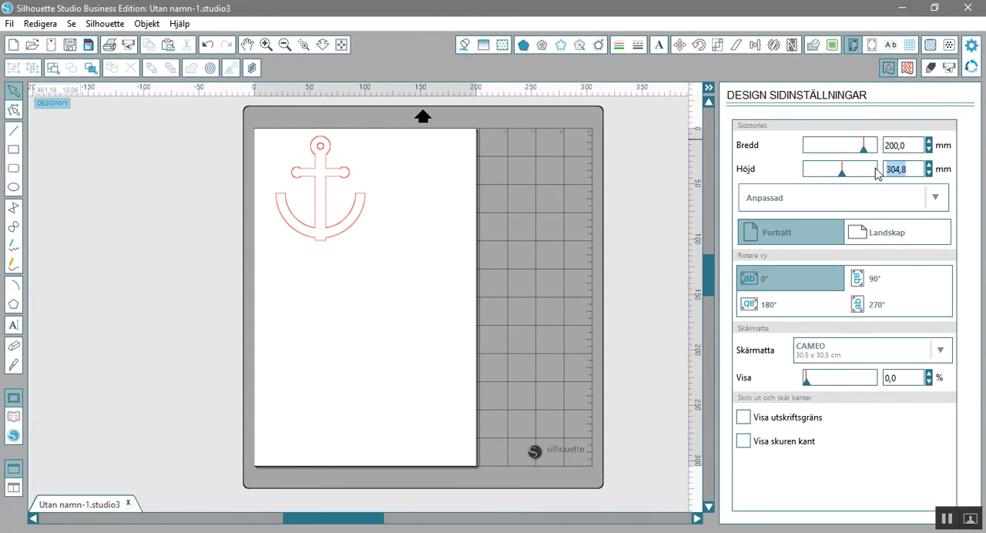
{"action": "type", "text": "100"}
{"action": "key", "text": "Return"}
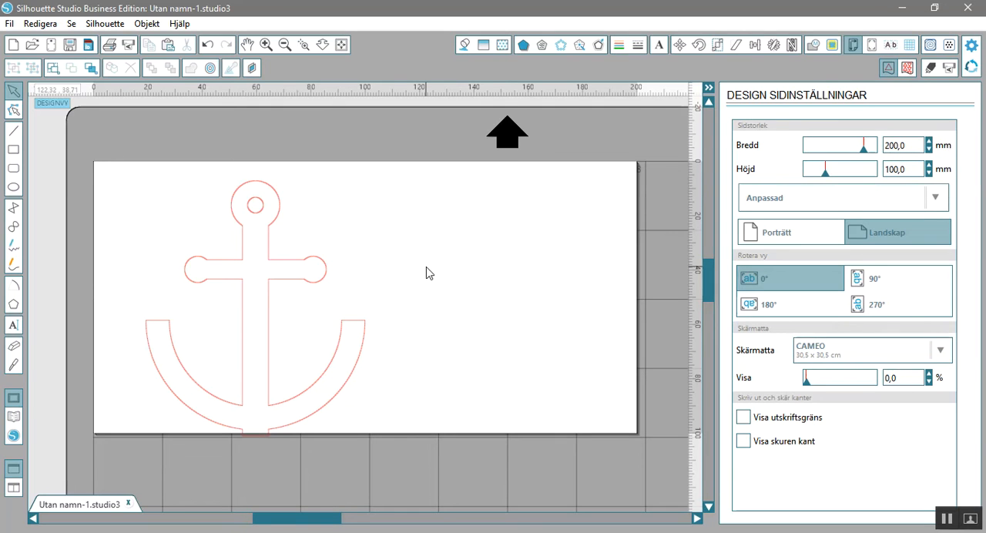
{"action": "left_click", "coordinate": [336, 355]}
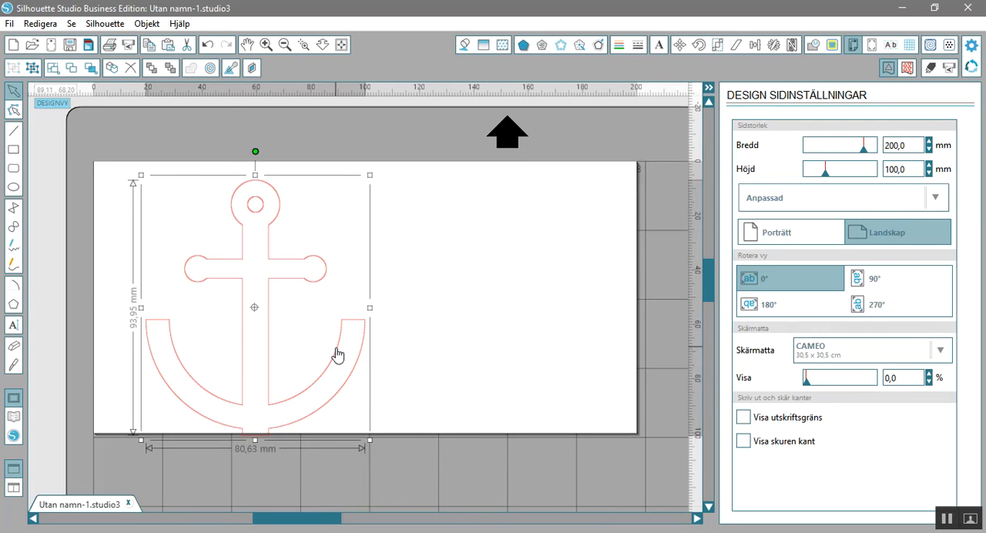
{"action": "left_click_drag", "start_coordinate": [336, 355], "coordinate": [298, 345]}
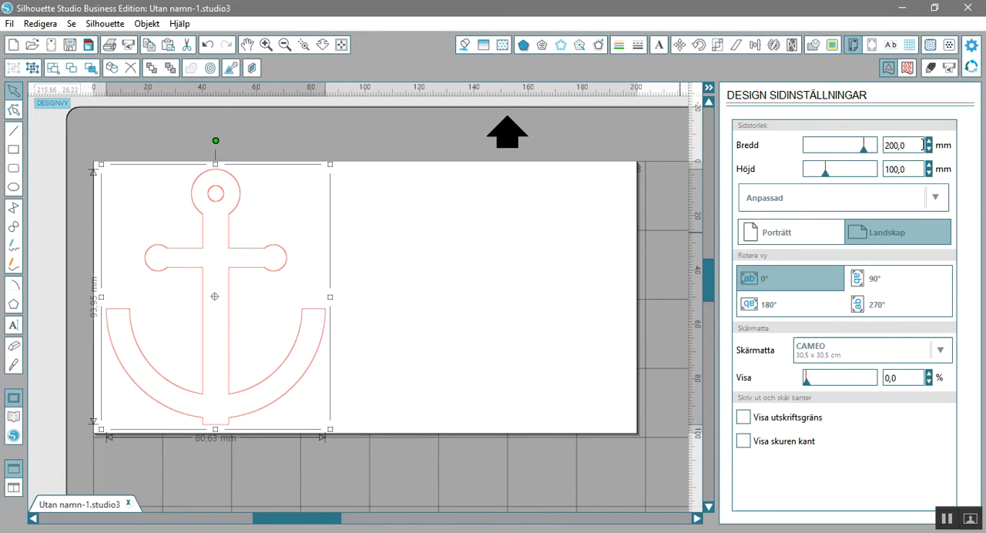
Set the page width to 100 mm and the page height to 200 mm.
{"action": "left_click_drag", "start_coordinate": [914, 145], "coordinate": [863, 144]}
{"action": "type", "text": "100"}
{"action": "key", "text": "Tab"}
{"action": "type", "text": "2"}
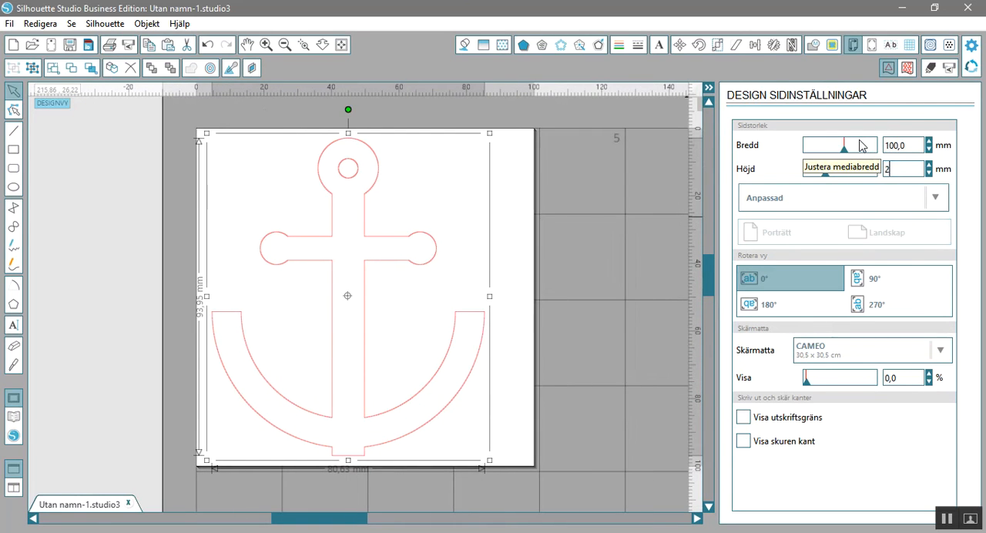
{"action": "key", "text": "Return"}
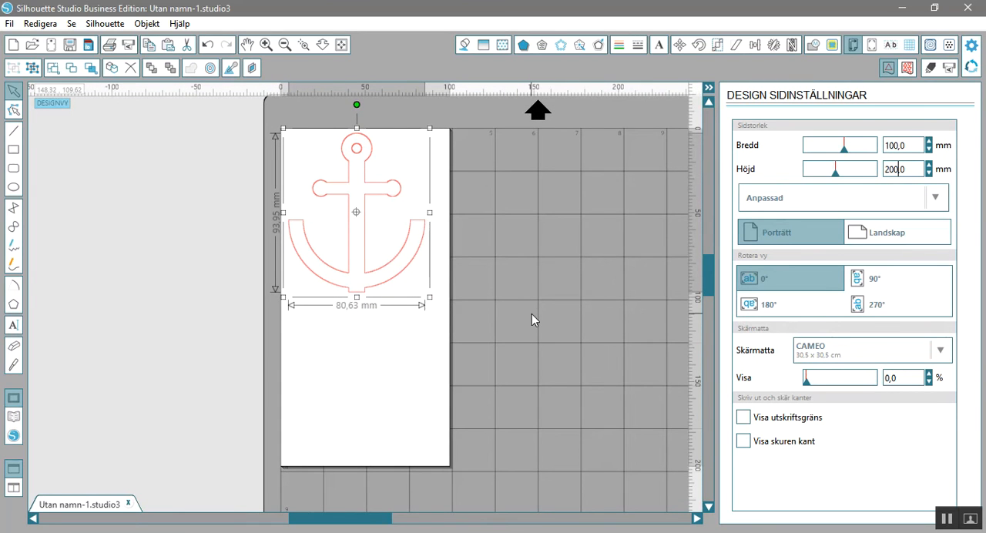
Shift the anchor slightly away from the page's upper-left corner and place a copy of it directly below.
{"action": "scroll", "coordinate": [405, 277], "scroll_direction": "up", "scroll_amount": 2}
{"action": "scroll", "coordinate": [406, 277], "scroll_direction": "down", "scroll_amount": 2}
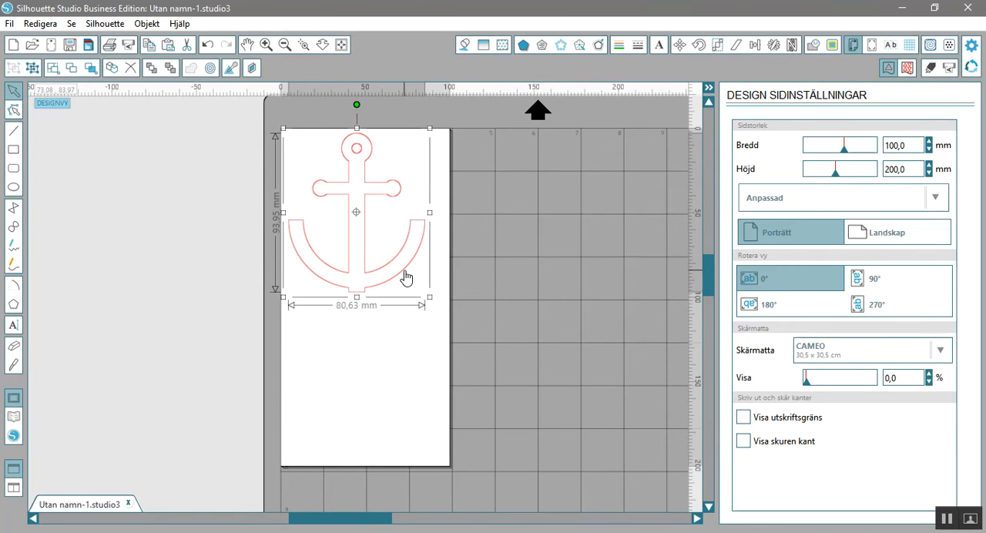
{"action": "left_click_drag", "start_coordinate": [406, 277], "coordinate": [409, 284]}
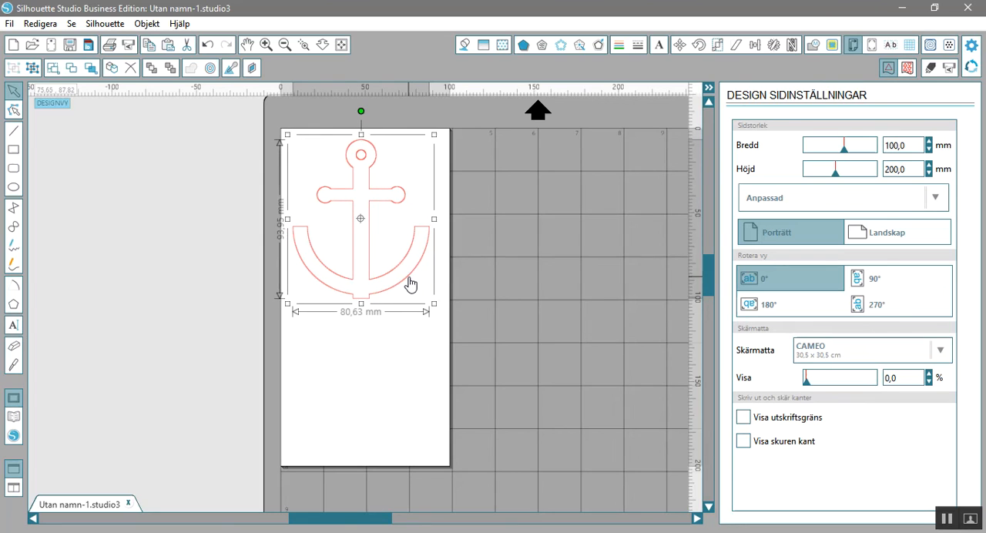
{"action": "left_click", "coordinate": [516, 254]}
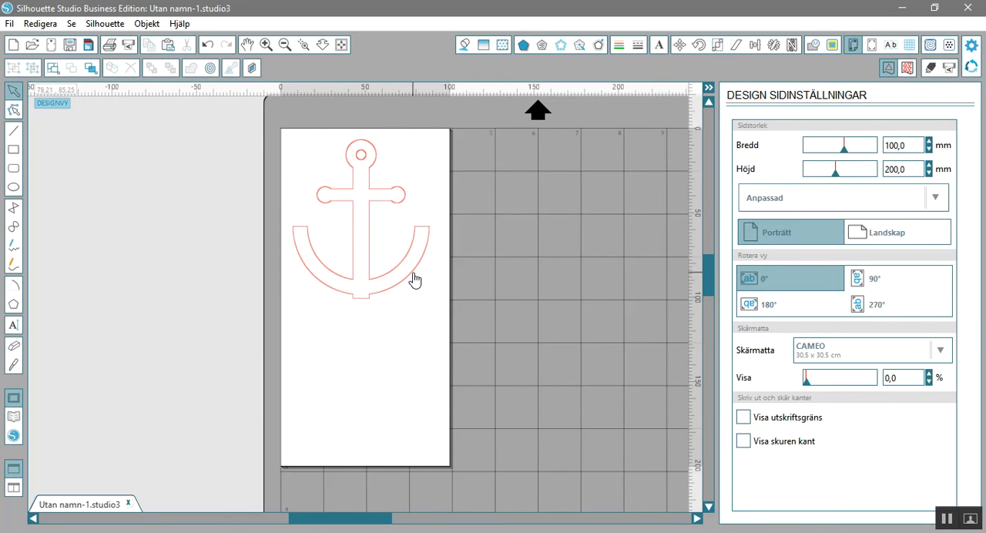
{"action": "left_click_drag", "start_coordinate": [417, 275], "coordinate": [429, 435]}
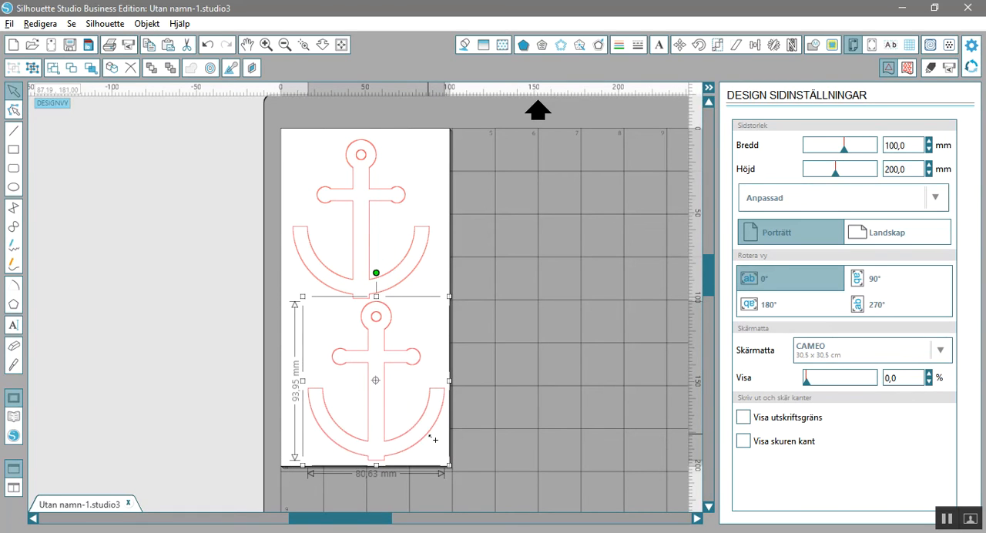
{"action": "left_click", "coordinate": [500, 410]}
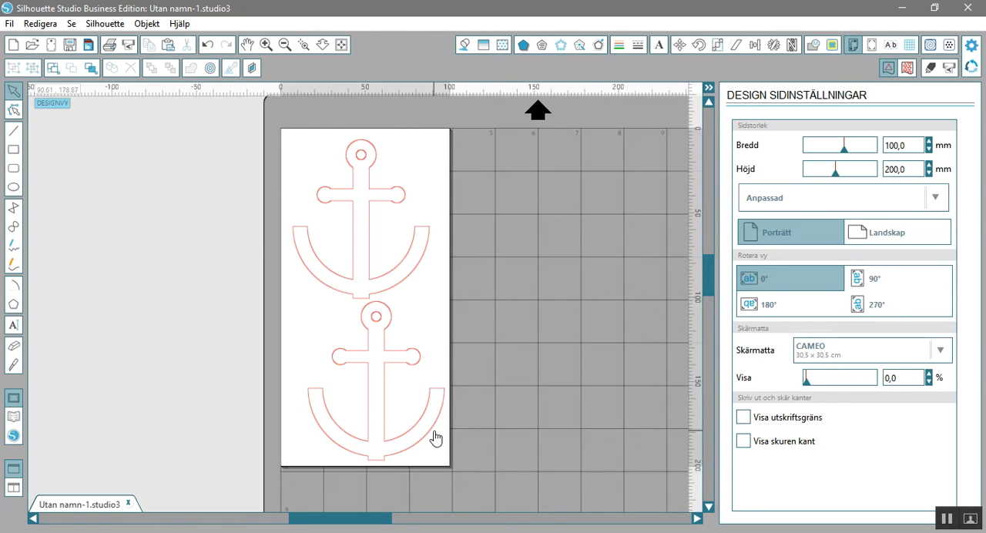
Reposition both anchors so they sit one above the other within the page without overlapping.
{"action": "left_click_drag", "start_coordinate": [435, 435], "coordinate": [436, 435]}
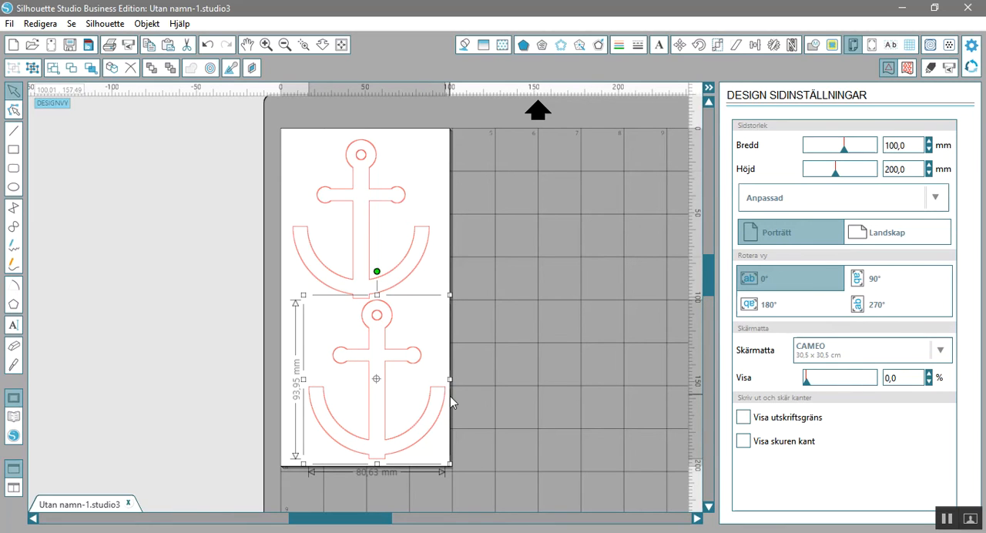
{"action": "left_click", "coordinate": [368, 231]}
{"action": "left_click_drag", "start_coordinate": [370, 237], "coordinate": [368, 228]}
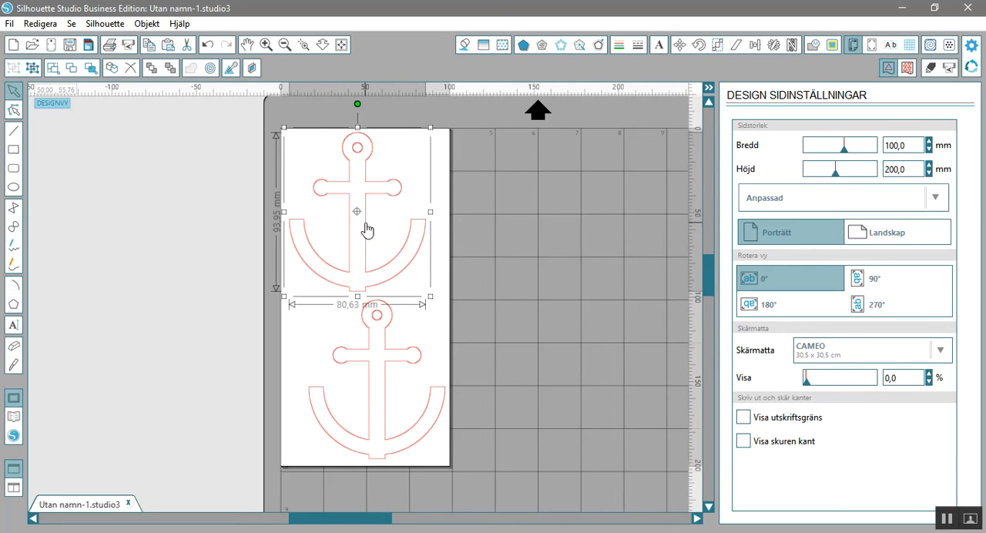
{"action": "left_click_drag", "start_coordinate": [387, 334], "coordinate": [372, 329]}
{"action": "left_click", "coordinate": [371, 324]}
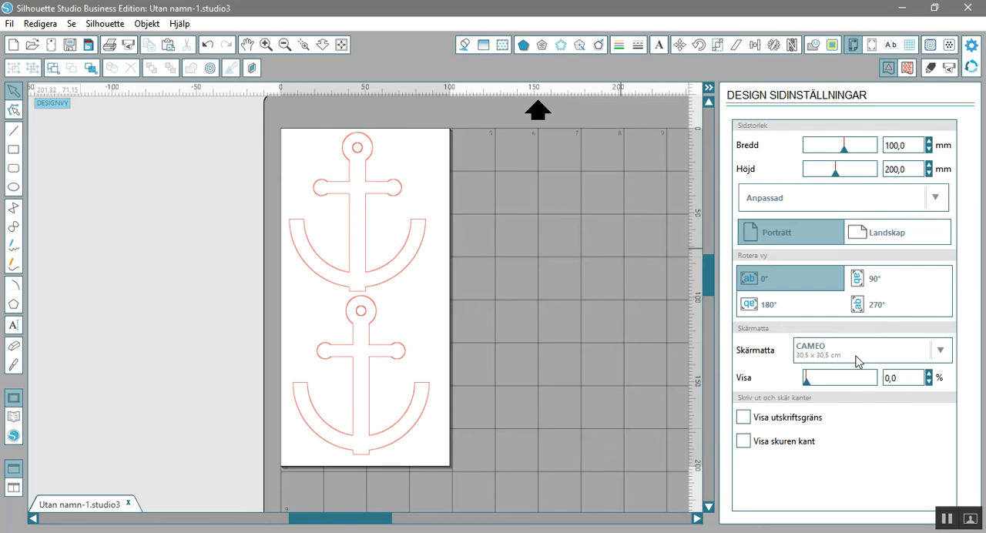
Try the cutting mat options Ingen and Porträtt 20,3 x 30,4 cm.
{"action": "left_click", "coordinate": [943, 354]}
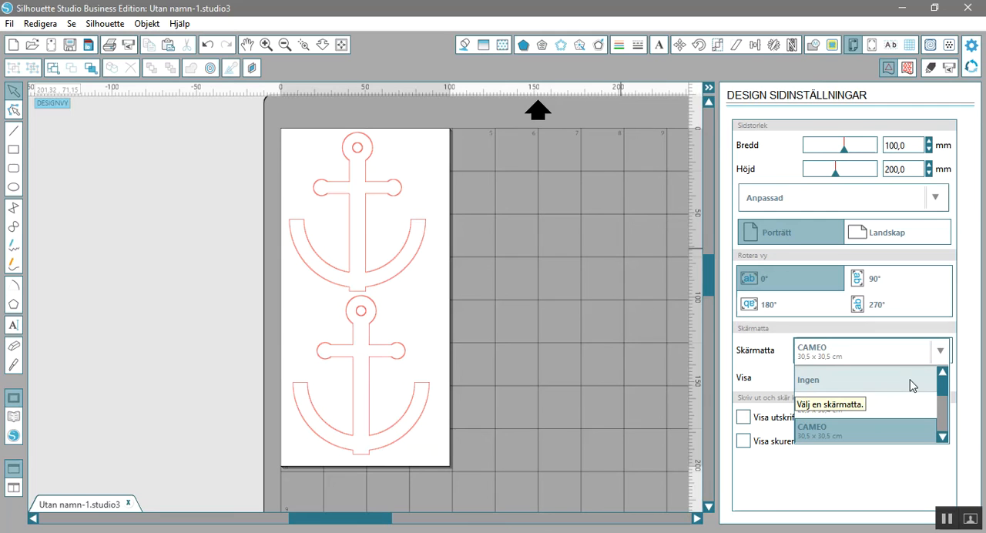
{"action": "left_click", "coordinate": [910, 380]}
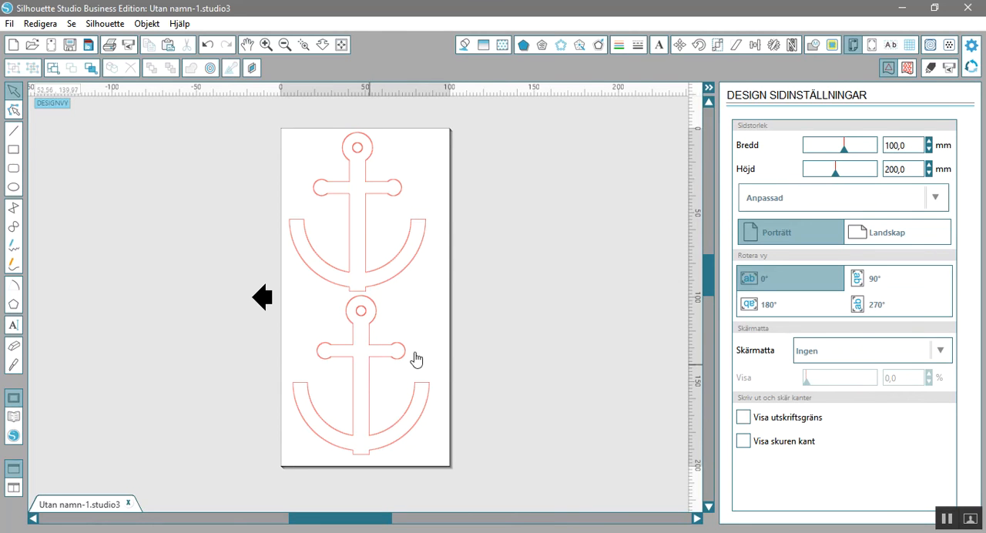
{"action": "left_click", "coordinate": [940, 352]}
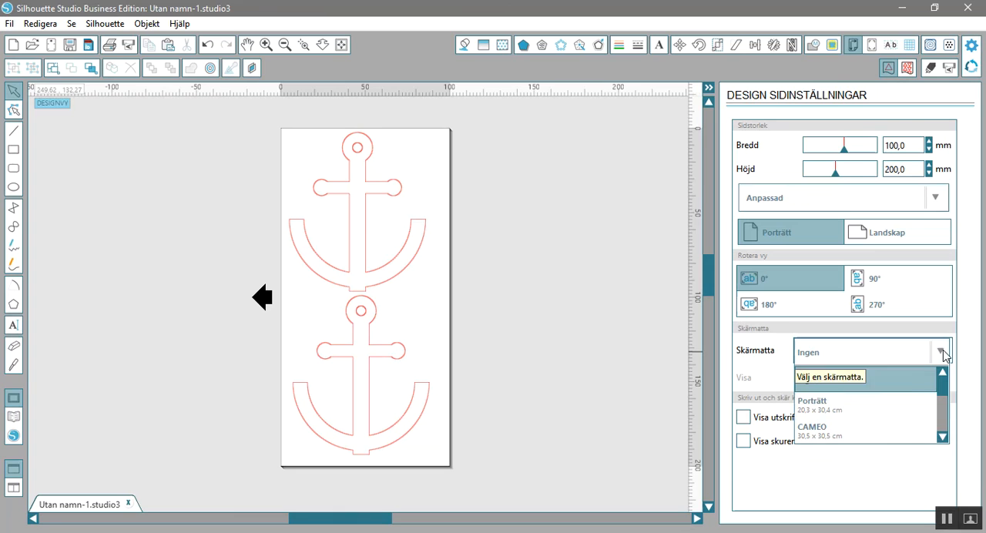
{"action": "left_click", "coordinate": [903, 412]}
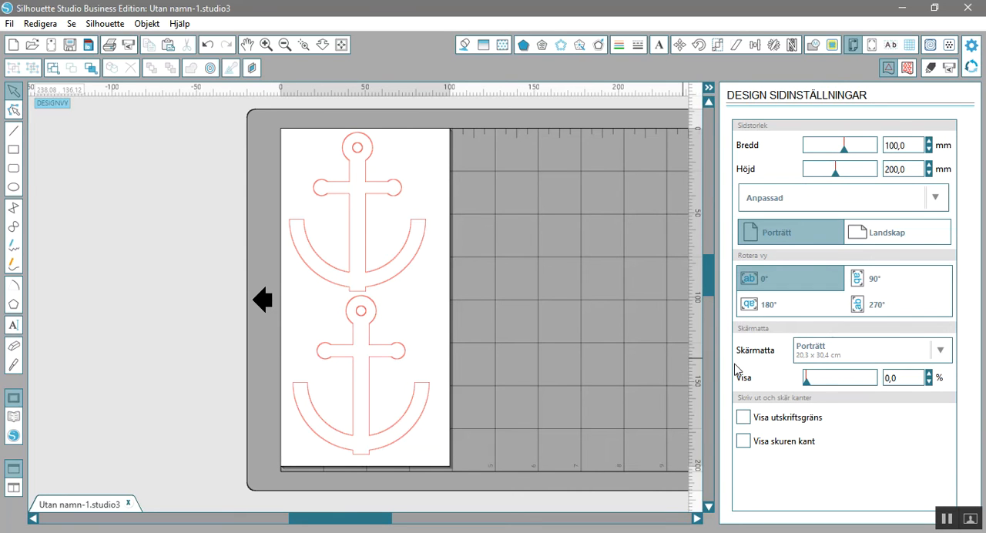
Set the cutting mat to CAMEO 30,5 x 70 cm and view the longer mat around the page.
{"action": "left_click", "coordinate": [941, 352]}
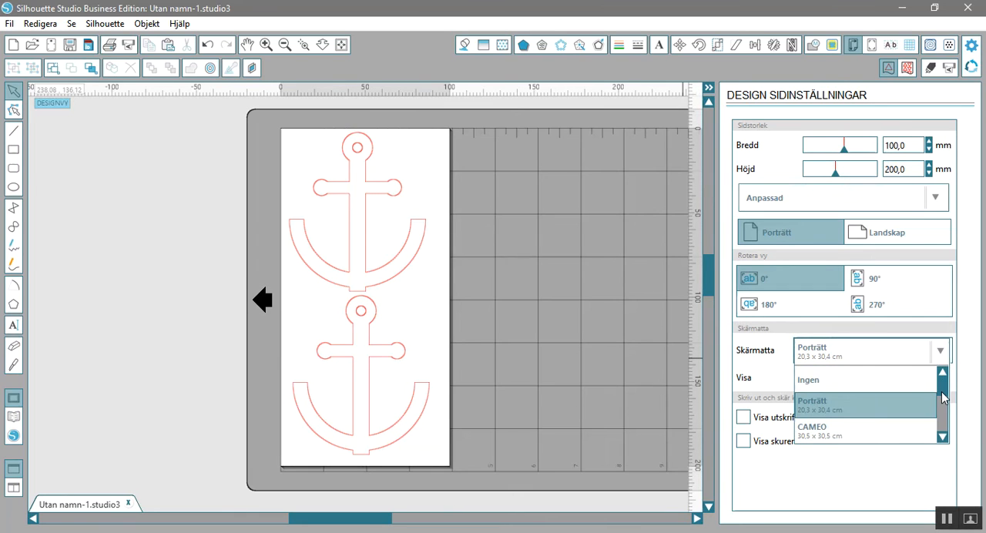
{"action": "scroll", "coordinate": [942, 398], "scroll_direction": "down", "scroll_amount": 3}
{"action": "left_click_drag", "start_coordinate": [941, 402], "coordinate": [941, 400]}
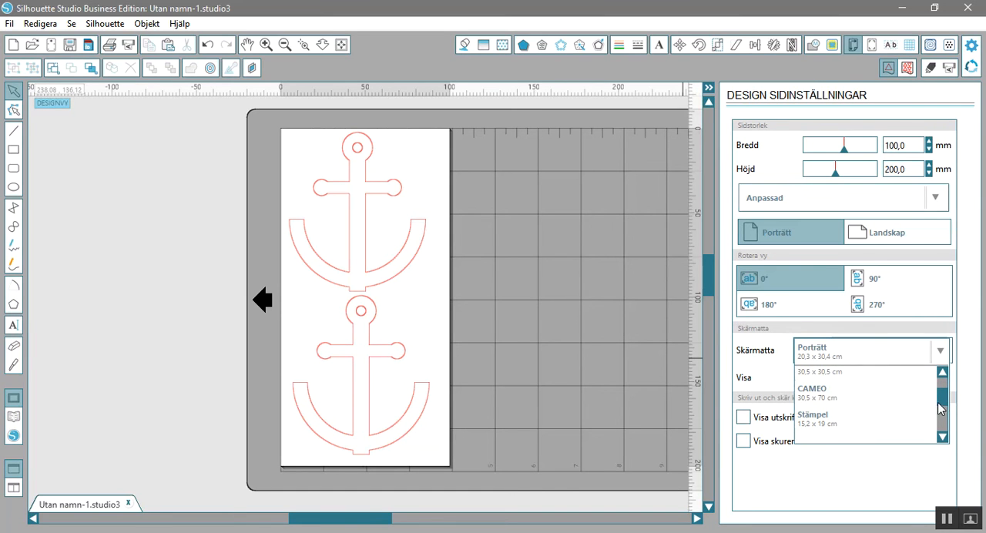
{"action": "left_click", "coordinate": [872, 401]}
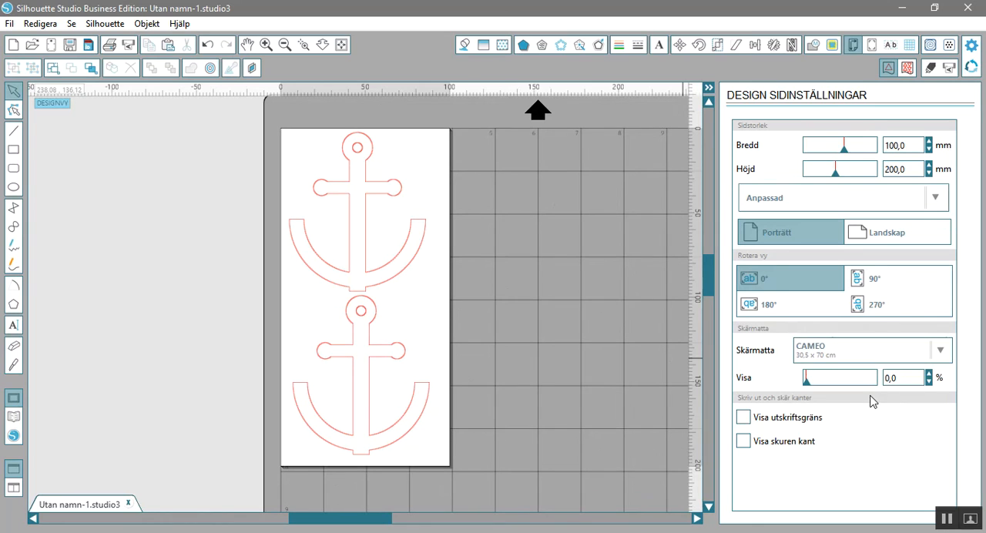
{"action": "left_click", "coordinate": [284, 45]}
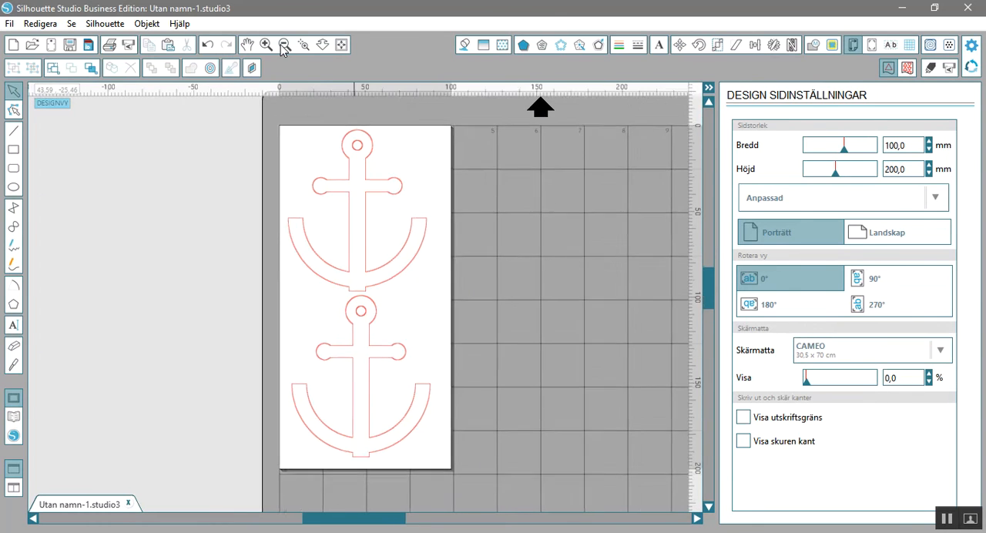
{"action": "left_click", "coordinate": [284, 44]}
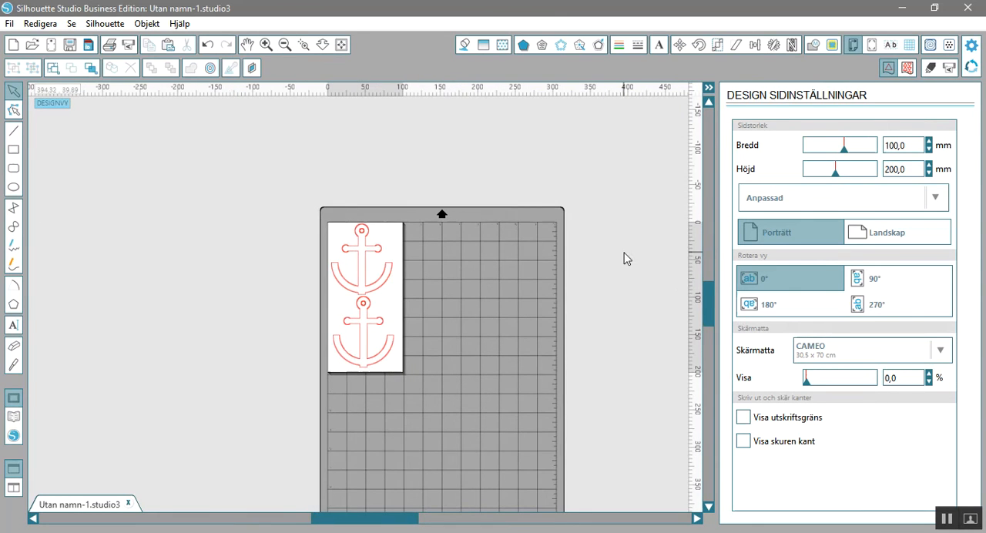
{"action": "left_click_drag", "start_coordinate": [710, 298], "coordinate": [709, 323]}
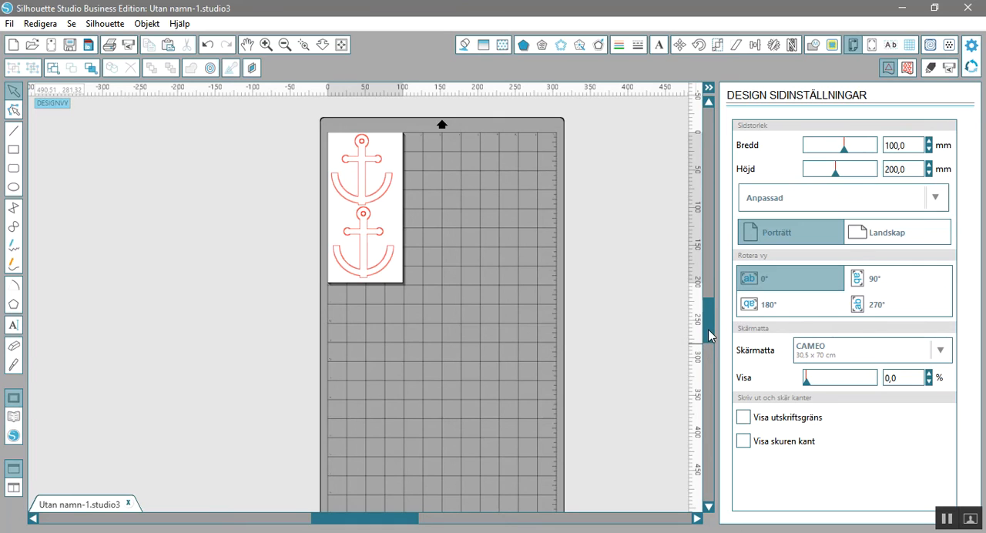
{"action": "mouse_move", "coordinate": [708, 339]}
{"action": "left_mouse_down"}
{"action": "mouse_move", "coordinate": [710, 365]}
{"action": "mouse_move", "coordinate": [710, 325]}
{"action": "left_mouse_up"}
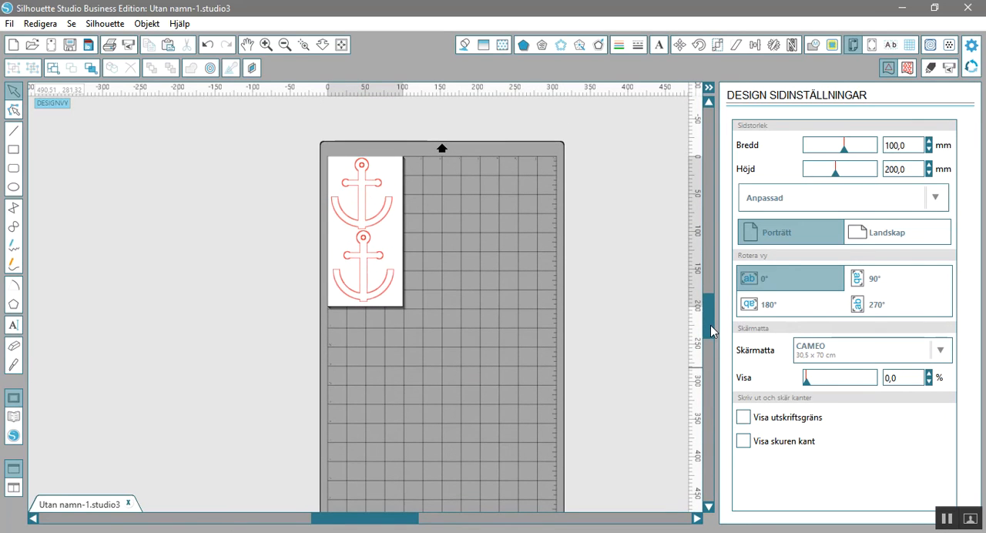
Set the cutting mat to Stämpel 15,2 x 19 cm and fit the page in the view.
{"action": "left_click", "coordinate": [944, 354]}
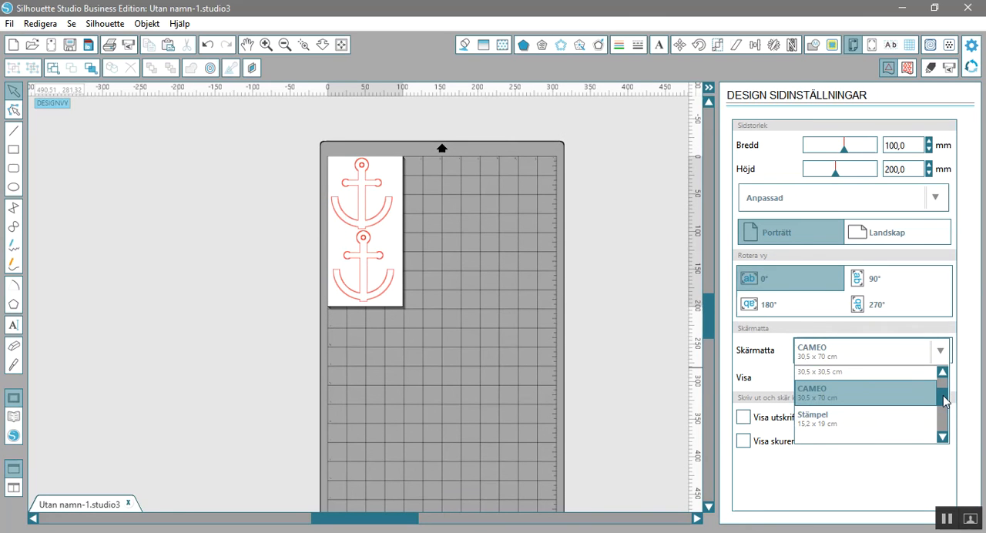
{"action": "scroll", "coordinate": [944, 400], "scroll_direction": "down", "scroll_amount": 2}
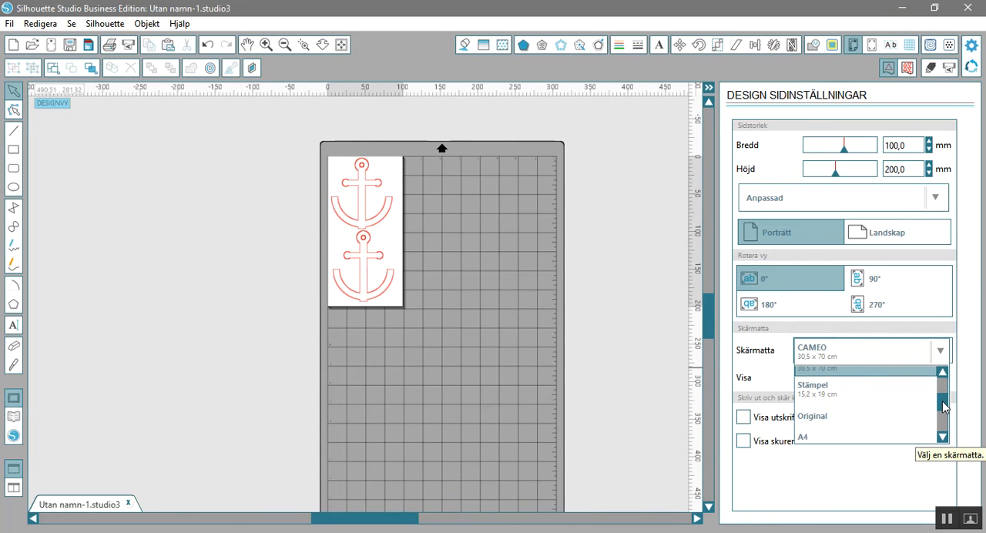
{"action": "left_click", "coordinate": [902, 395]}
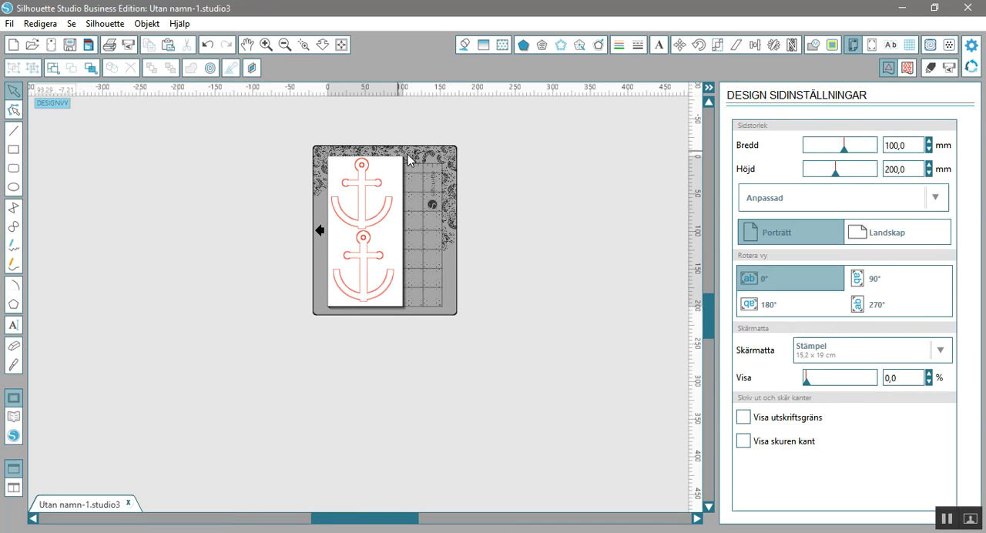
{"action": "left_click", "coordinate": [341, 44]}
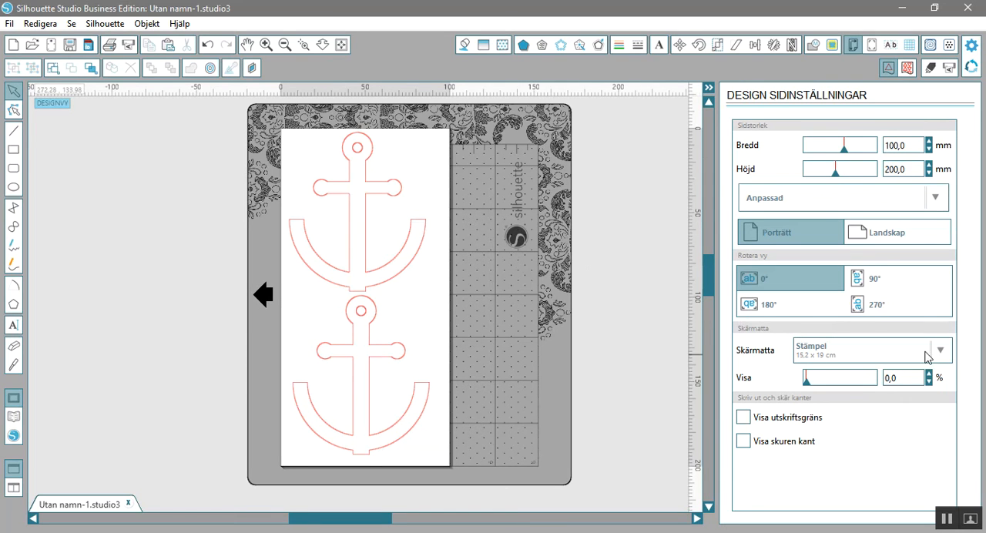
Try the cutting mat options Original and A4 210 x 297 mm around the page.
{"action": "left_click", "coordinate": [949, 358]}
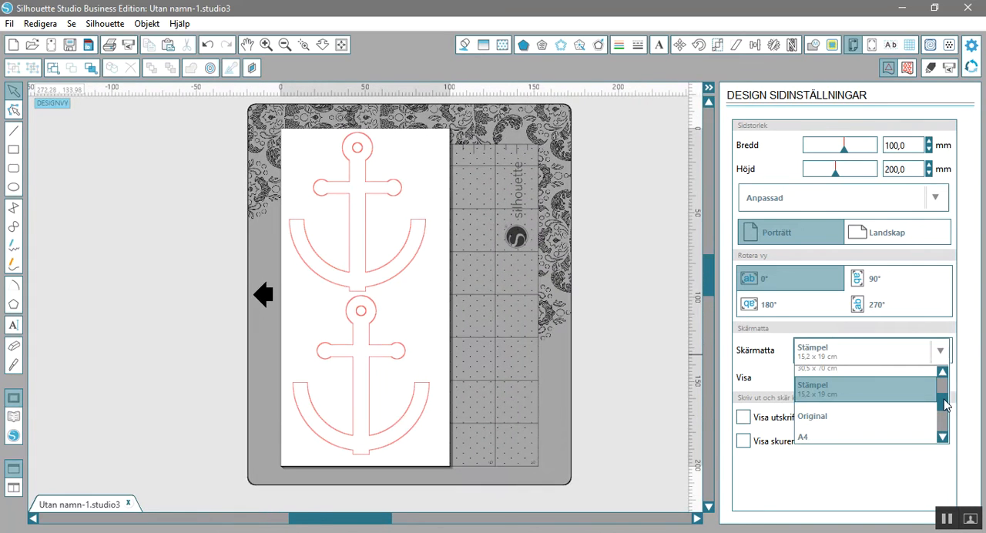
{"action": "left_click_drag", "start_coordinate": [944, 405], "coordinate": [944, 409]}
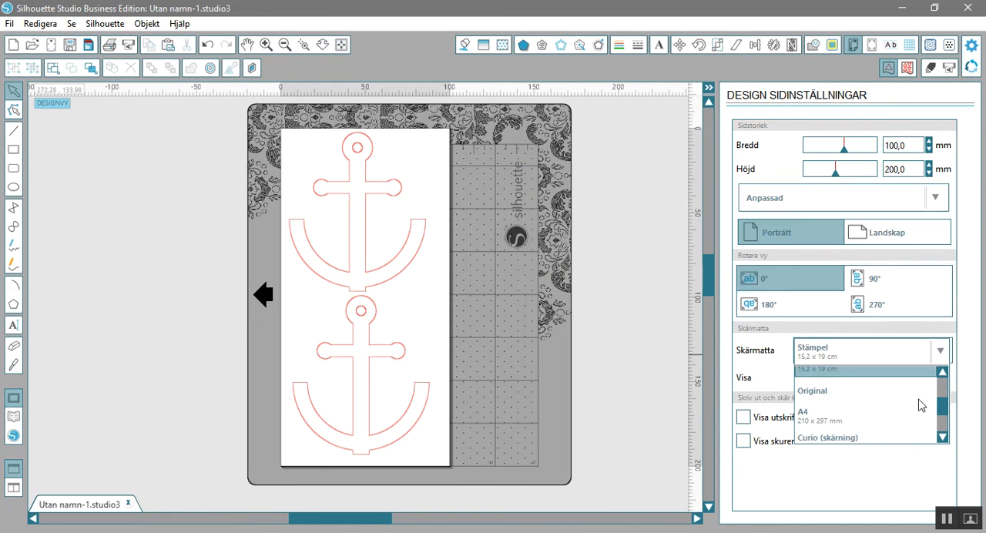
{"action": "left_click", "coordinate": [892, 396]}
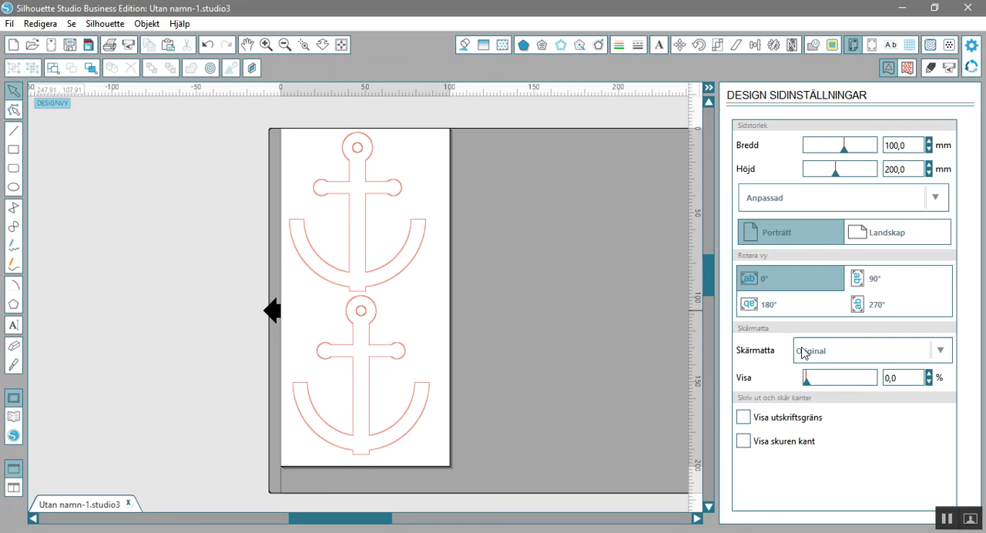
{"action": "left_click_drag", "start_coordinate": [385, 523], "coordinate": [428, 532]}
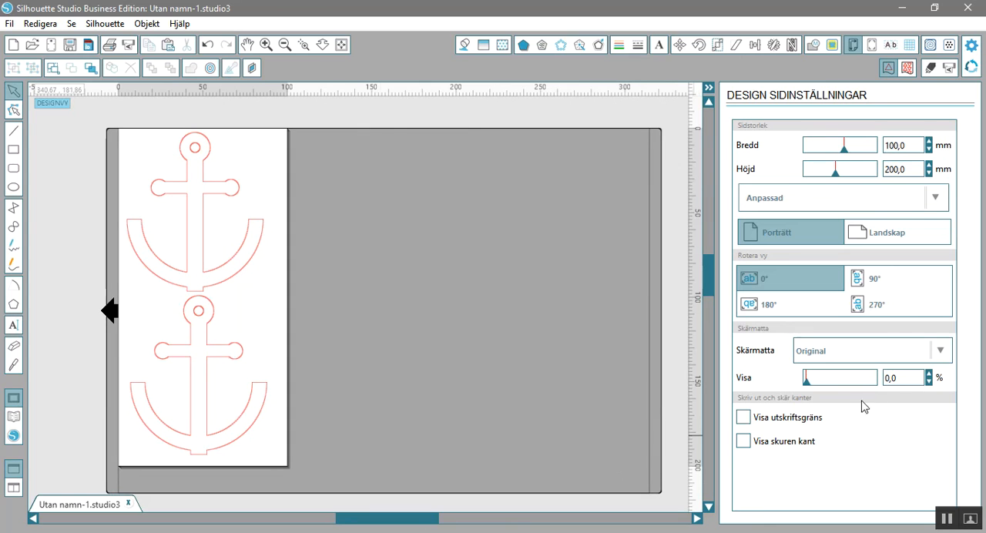
{"action": "left_click", "coordinate": [941, 351]}
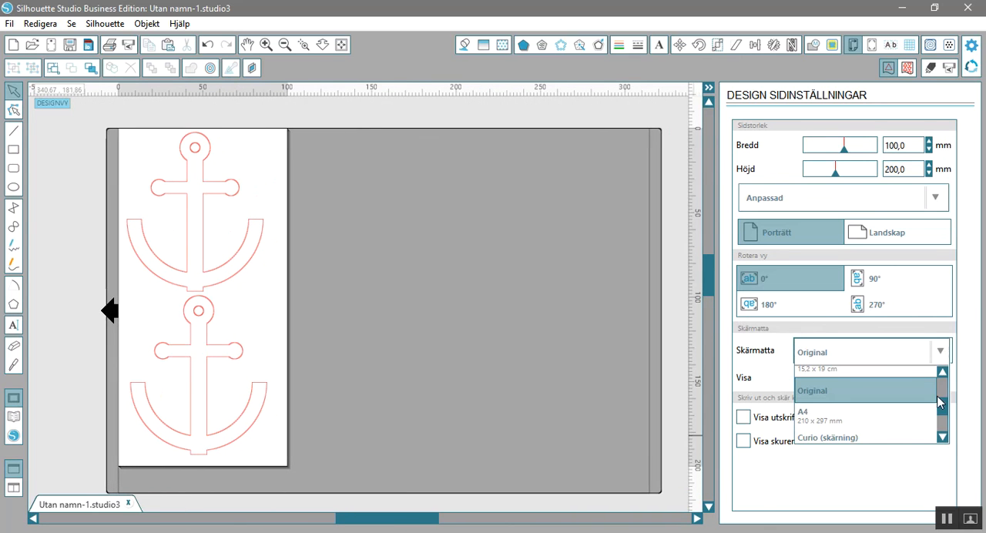
{"action": "left_click", "coordinate": [915, 425]}
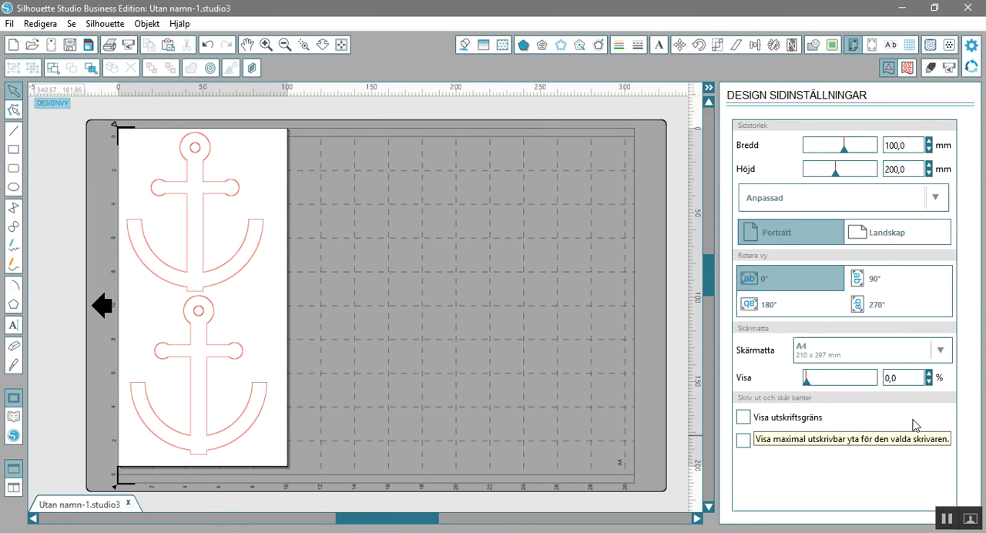
Set the cutting mat to Curio (skärning) 21,6 x 30,4 cm and view the whole machine base.
{"action": "left_click", "coordinate": [943, 351]}
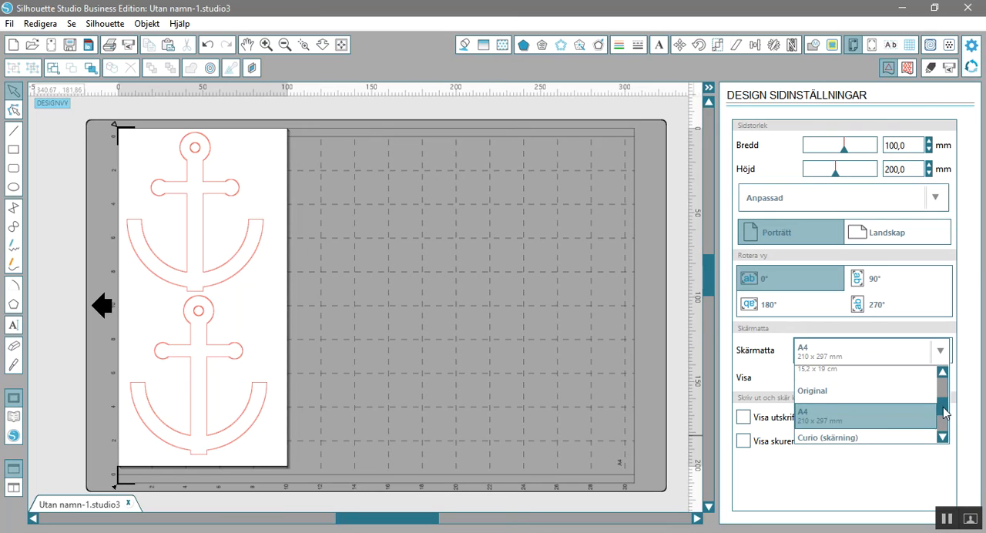
{"action": "scroll", "coordinate": [945, 416], "scroll_direction": "down", "scroll_amount": 1}
{"action": "left_click_drag", "start_coordinate": [945, 416], "coordinate": [945, 414]}
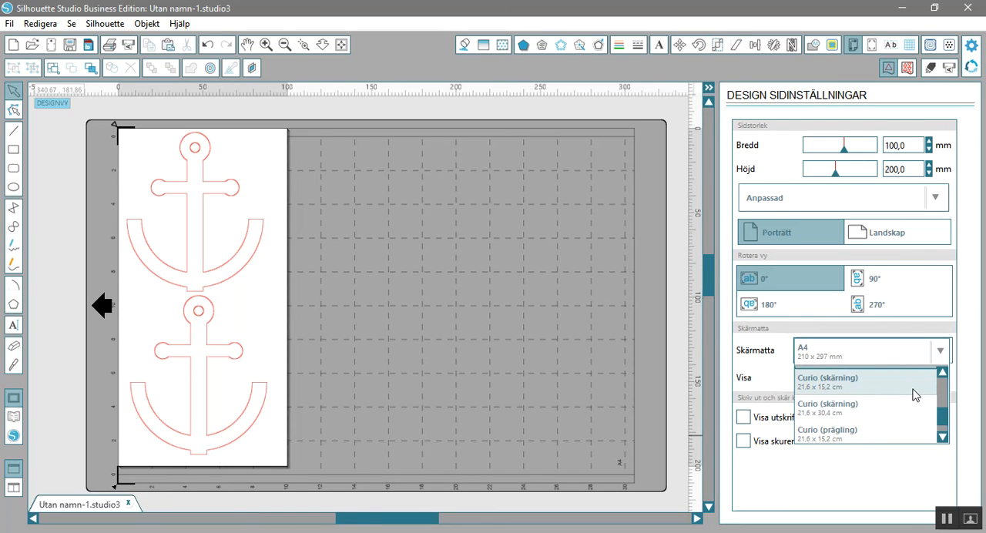
{"action": "left_click", "coordinate": [847, 419]}
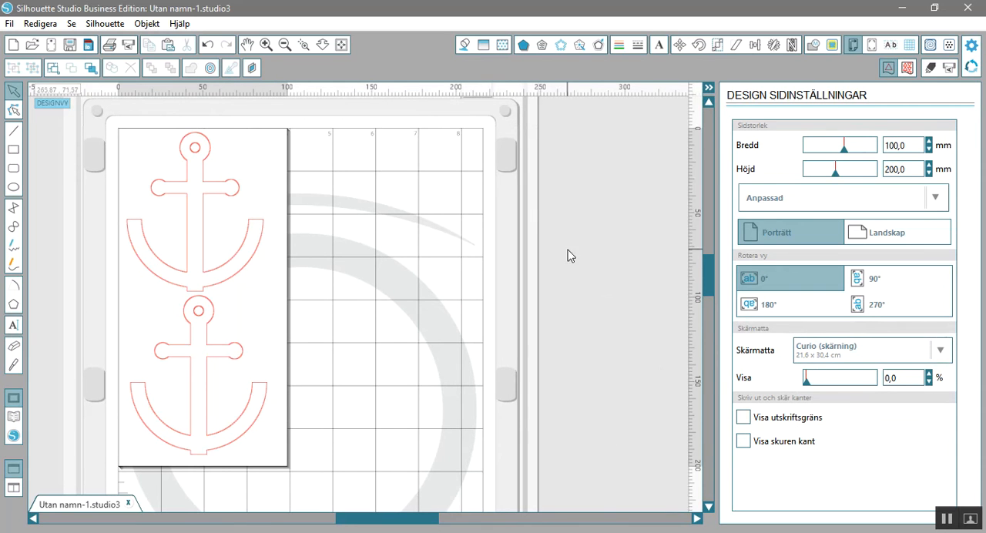
{"action": "left_click", "coordinate": [284, 45]}
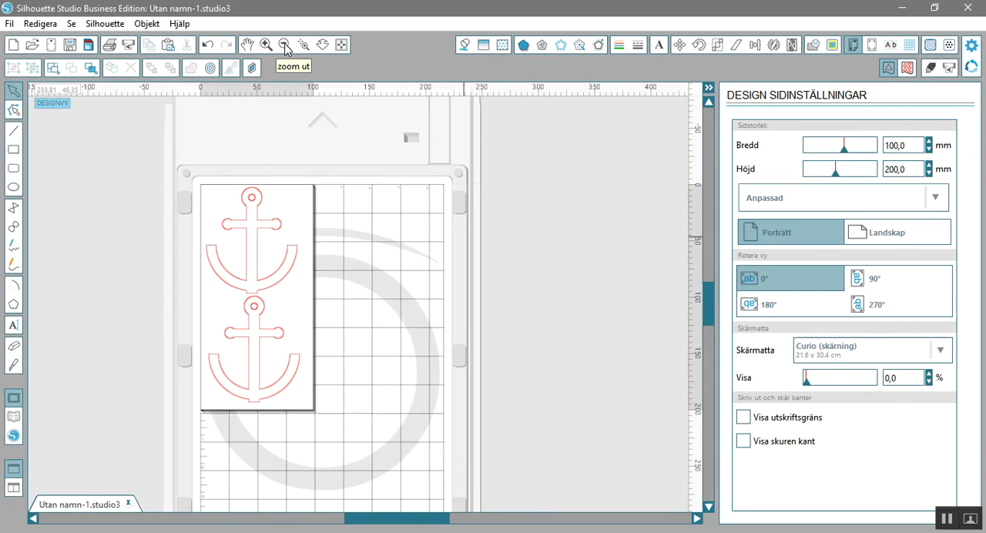
{"action": "left_click", "coordinate": [284, 45]}
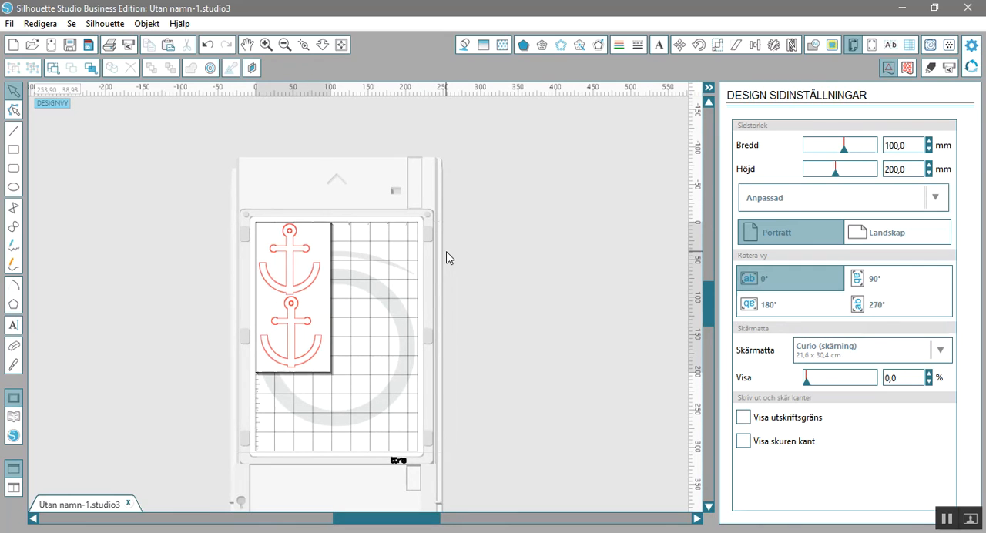
{"action": "left_click_drag", "start_coordinate": [712, 304], "coordinate": [723, 320]}
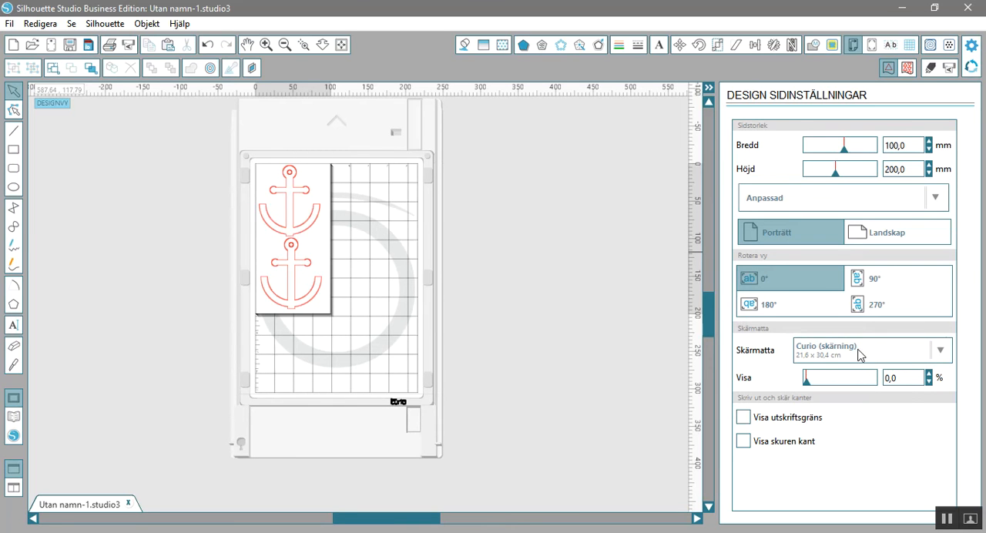
Set the cutting mat to Curio (prägling) 21,6 x 15,2 cm and look through the remaining mat options.
{"action": "left_click", "coordinate": [939, 351]}
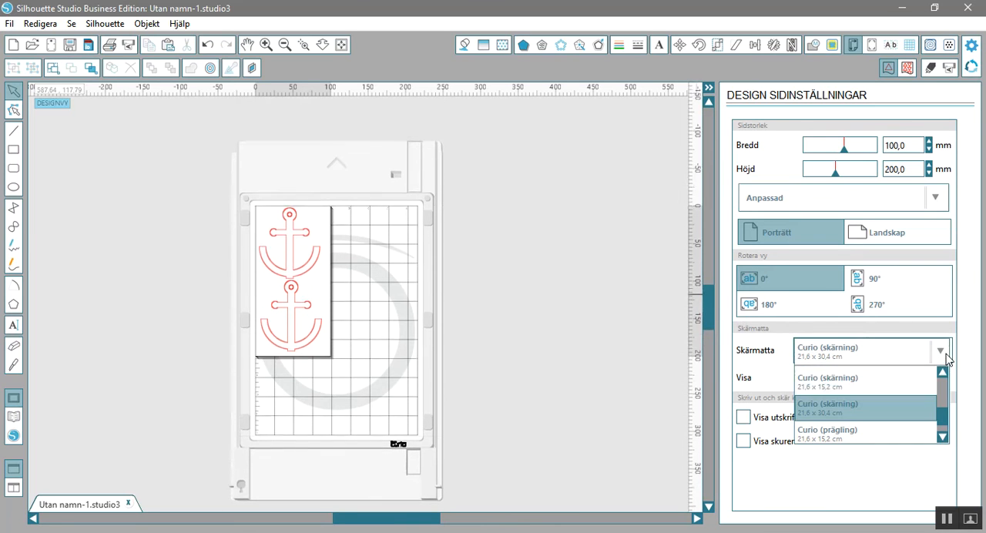
{"action": "left_click", "coordinate": [880, 440]}
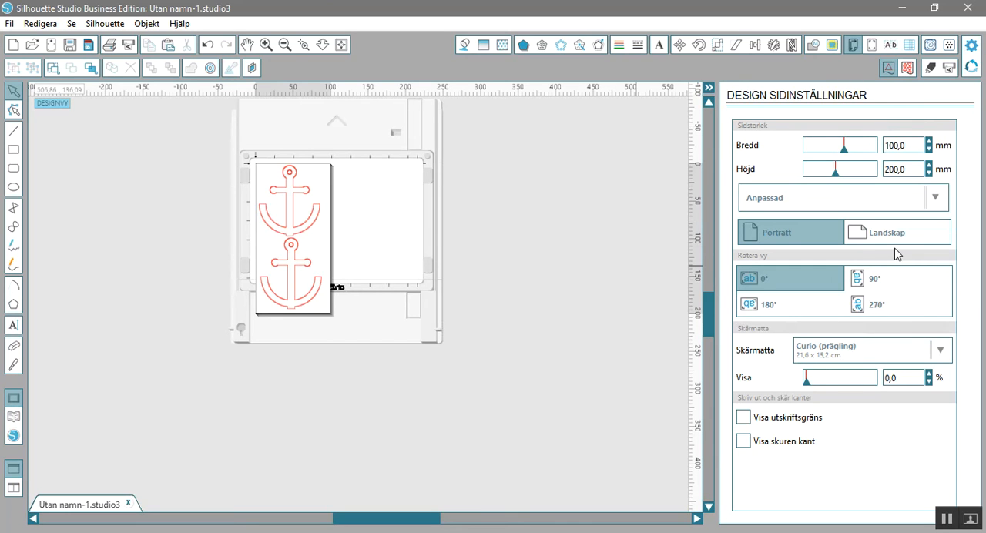
{"action": "left_click", "coordinate": [941, 351]}
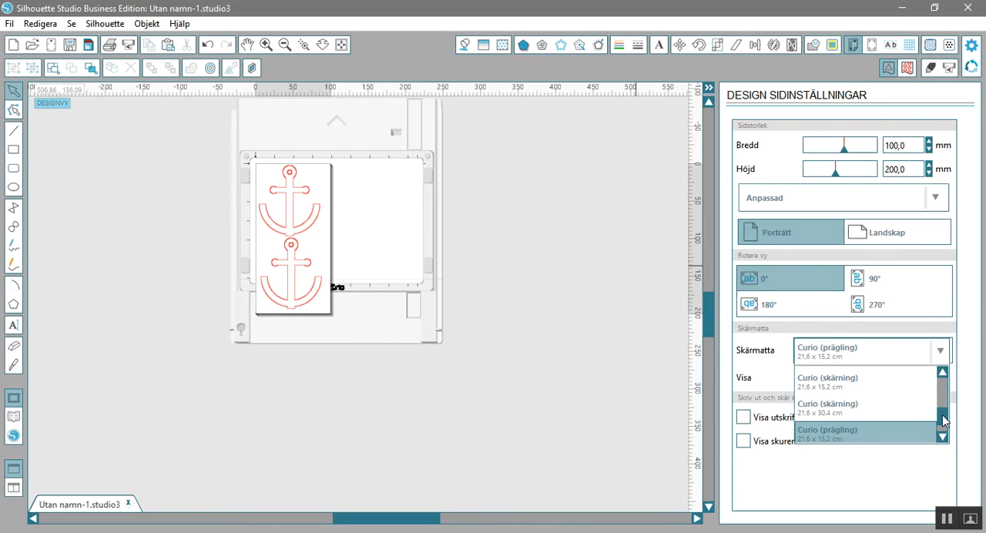
{"action": "left_click_drag", "start_coordinate": [944, 418], "coordinate": [944, 430]}
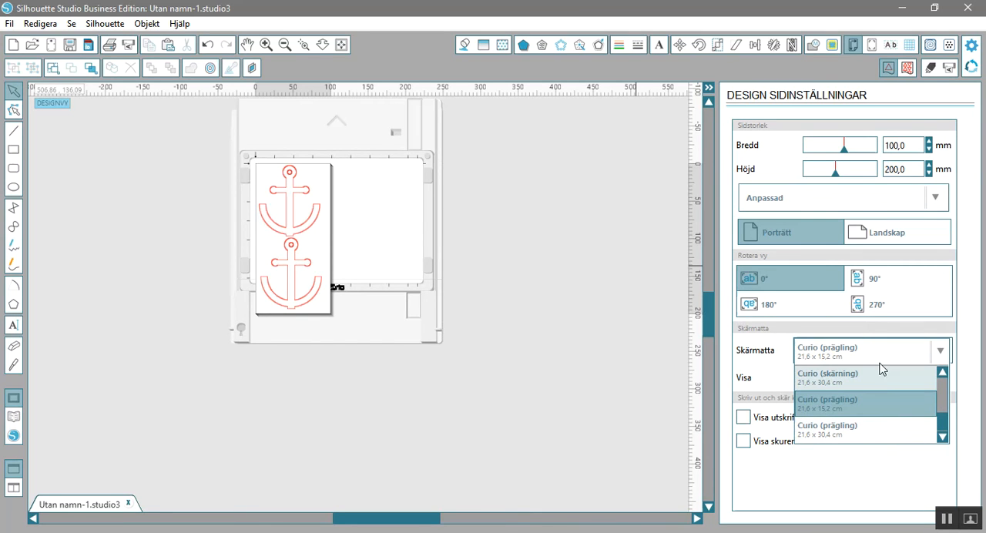
{"action": "left_click", "coordinate": [940, 377]}
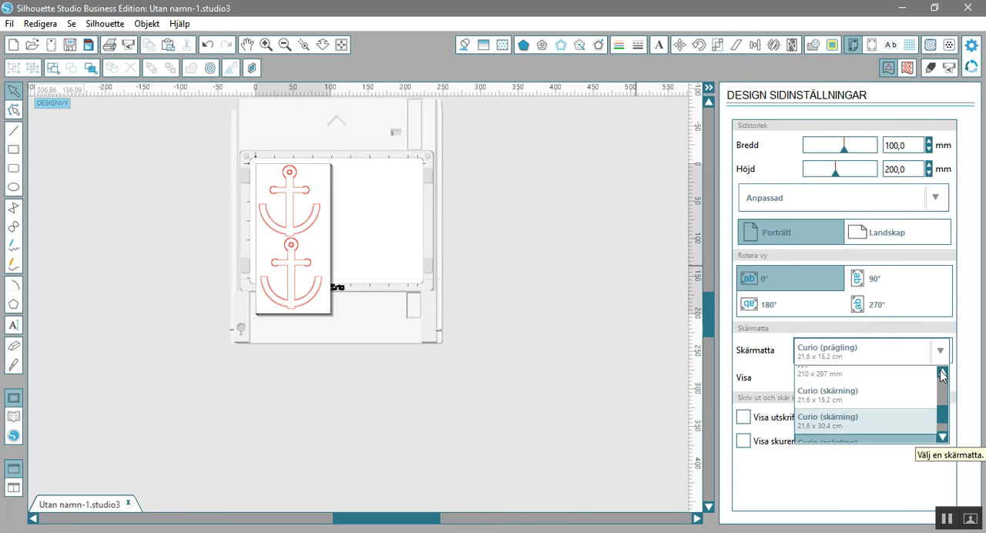
{"action": "left_click", "coordinate": [940, 375]}
{"action": "left_click", "coordinate": [940, 375]}
{"action": "left_click", "coordinate": [940, 375]}
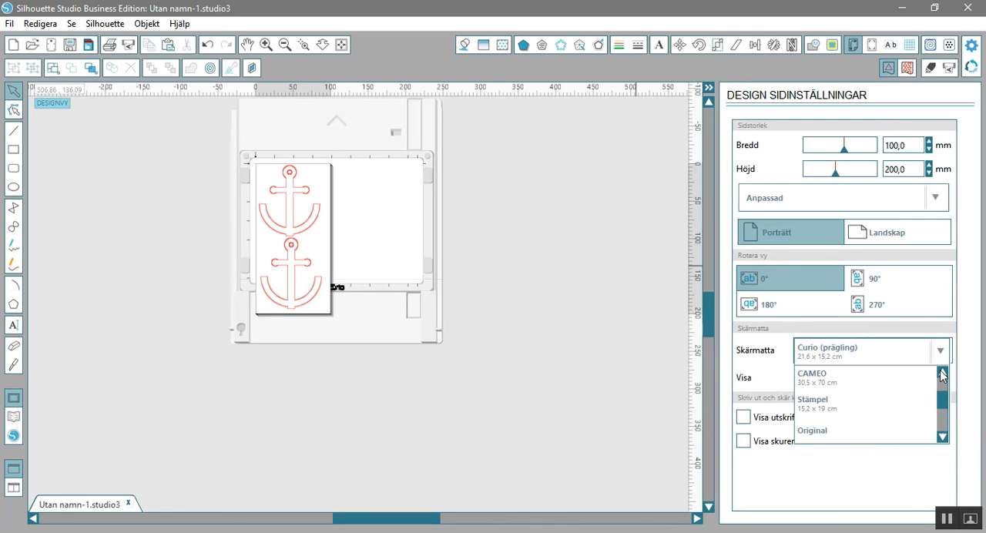
{"action": "left_click", "coordinate": [455, 293]}
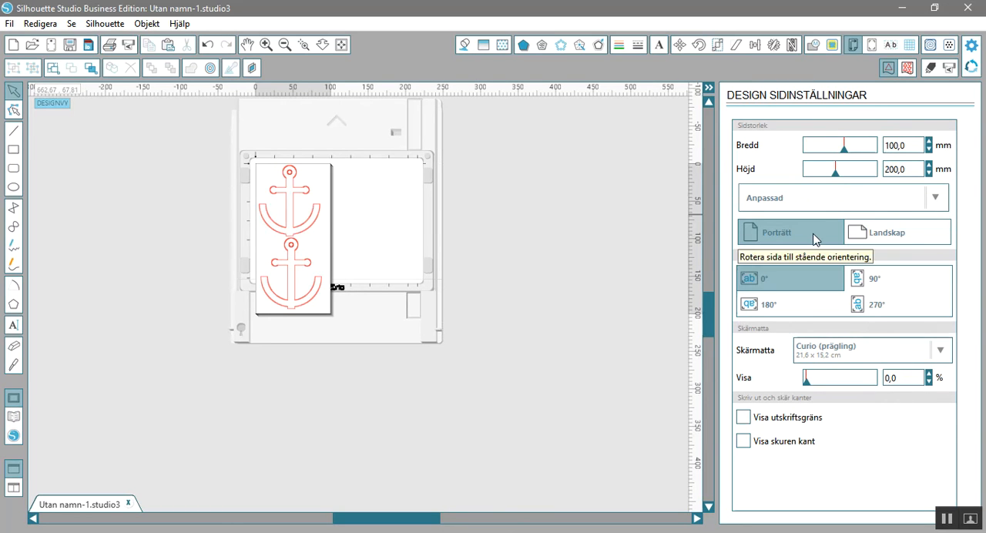
Switch the page to landscape and rotate both anchors 90° counterclockwise, placing them side by side within it.
{"action": "left_click", "coordinate": [900, 238]}
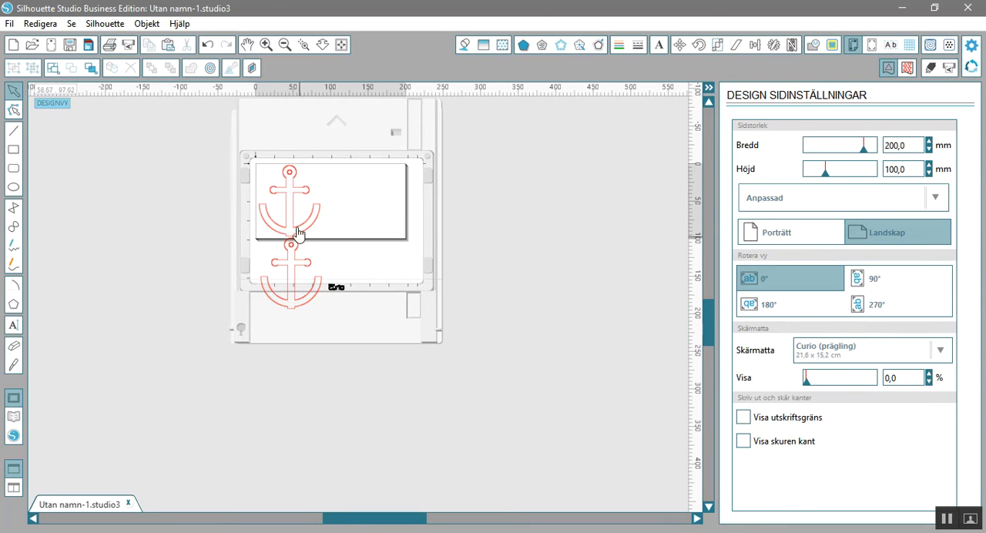
{"action": "left_click_drag", "start_coordinate": [261, 166], "coordinate": [296, 286]}
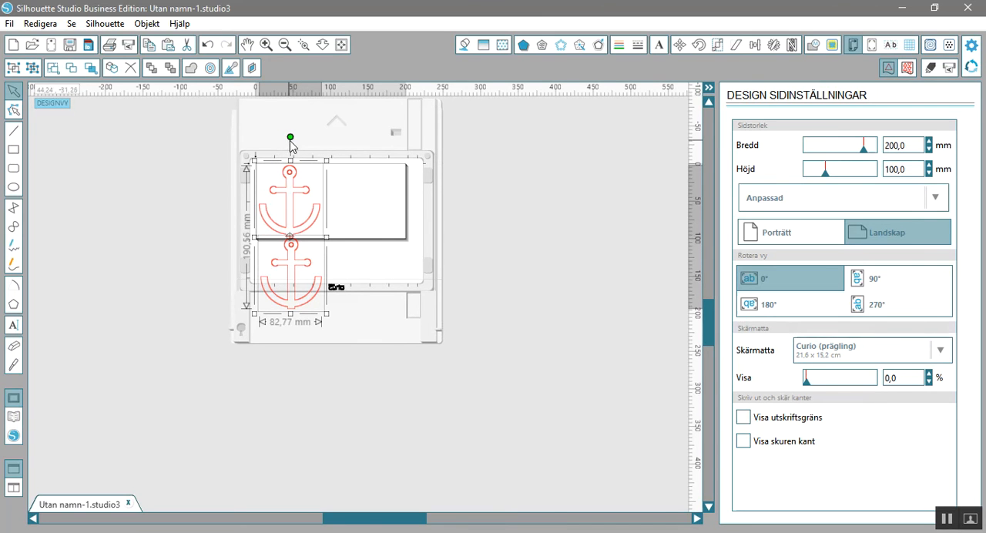
{"action": "left_click_drag", "start_coordinate": [291, 136], "coordinate": [201, 241]}
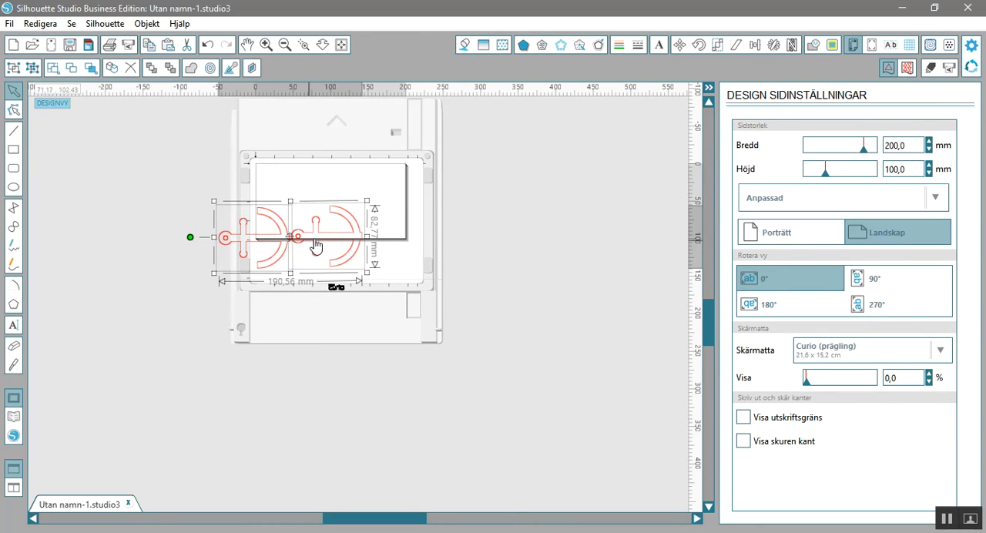
{"action": "left_click_drag", "start_coordinate": [330, 230], "coordinate": [358, 204]}
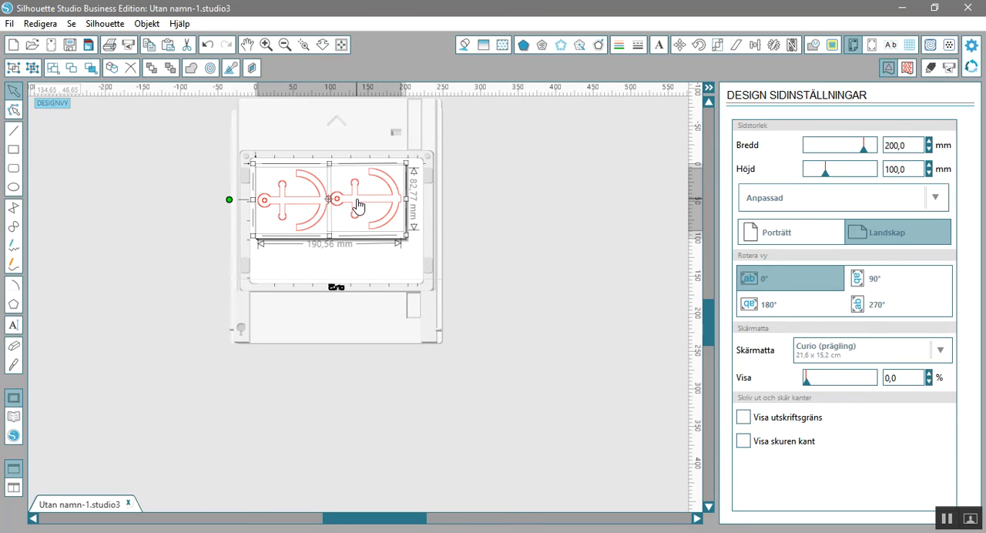
{"action": "left_click", "coordinate": [493, 259]}
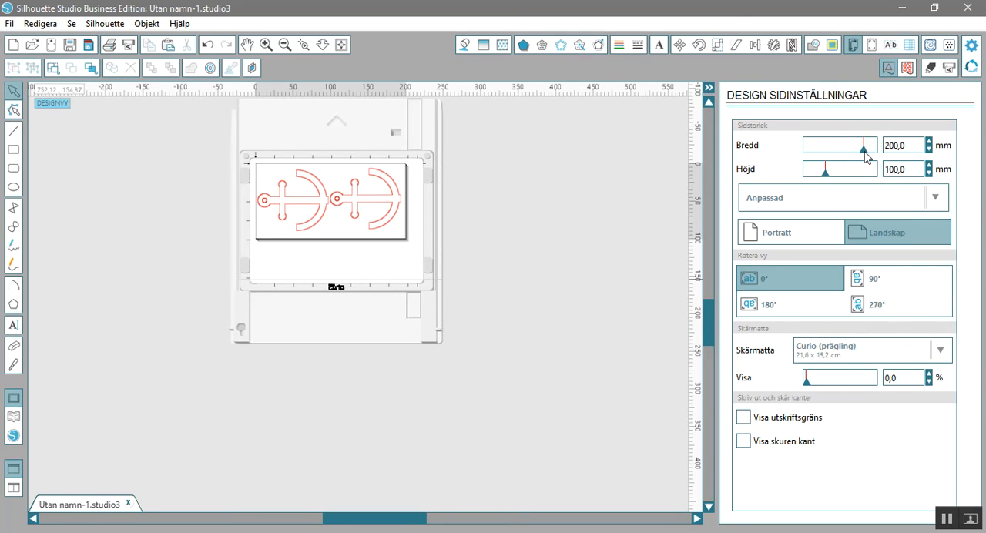
Adjust the page width in coarse and fine increments to 215,0 mm.
{"action": "mouse_move", "coordinate": [863, 152]}
{"action": "left_mouse_down"}
{"action": "mouse_move", "coordinate": [850, 151]}
{"action": "mouse_move", "coordinate": [878, 154]}
{"action": "mouse_move", "coordinate": [867, 158]}
{"action": "left_mouse_up"}
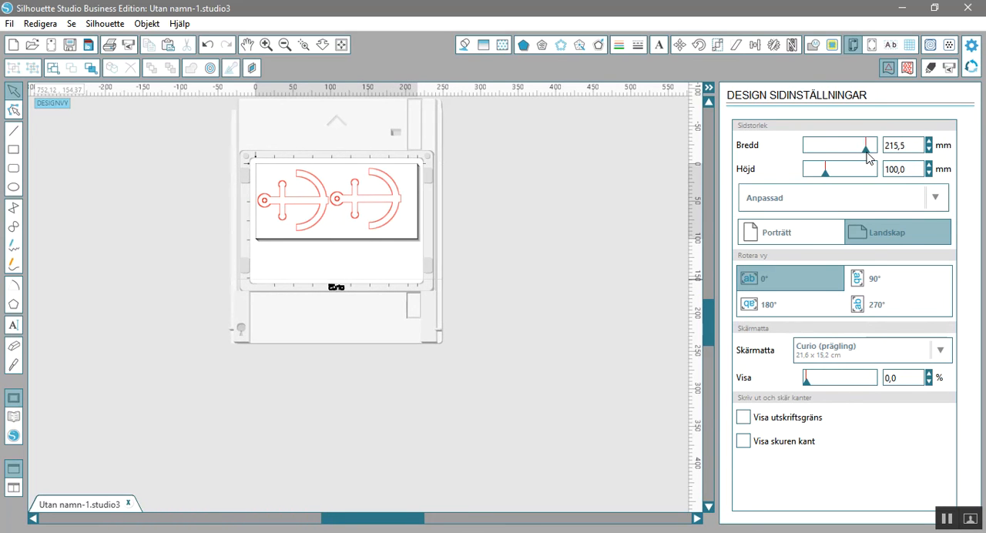
{"action": "left_click", "coordinate": [929, 141]}
{"action": "left_click", "coordinate": [929, 142]}
{"action": "left_click", "coordinate": [929, 143]}
{"action": "left_click", "coordinate": [929, 142]}
{"action": "left_click", "coordinate": [930, 142]}
{"action": "left_click", "coordinate": [929, 142]}
{"action": "left_click", "coordinate": [930, 142]}
{"action": "left_click", "coordinate": [928, 152]}
{"action": "left_click", "coordinate": [928, 151]}
{"action": "left_click", "coordinate": [928, 152]}
{"action": "left_click", "coordinate": [929, 152]}
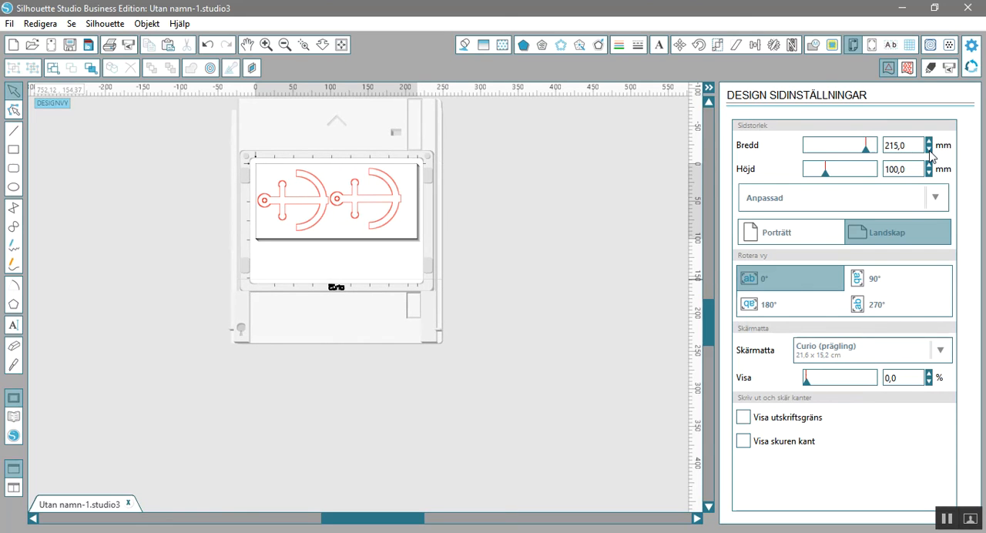
Try the Automatisk (CAMEO) page size, followed by the Aktuell skrivare page size.
{"action": "left_click", "coordinate": [938, 198]}
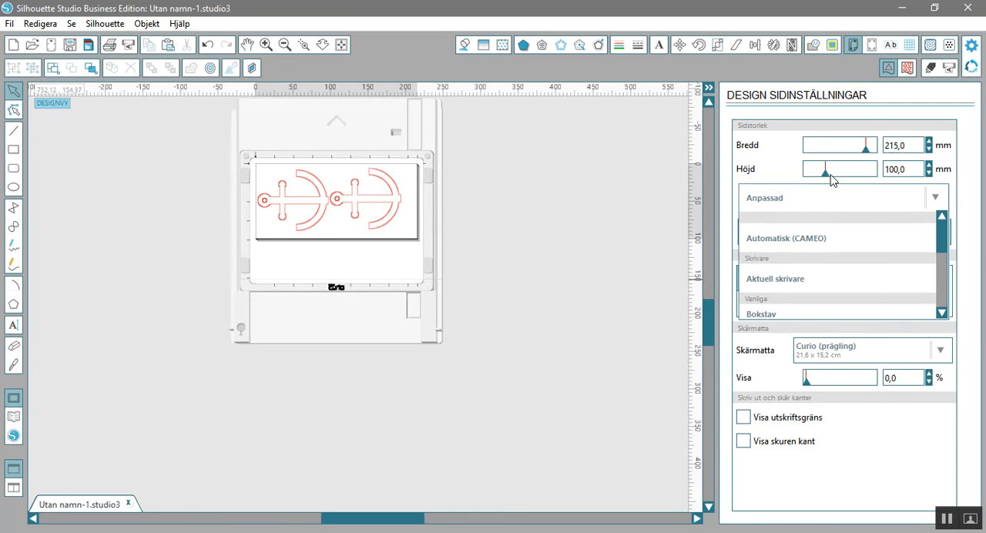
{"action": "left_click", "coordinate": [850, 245]}
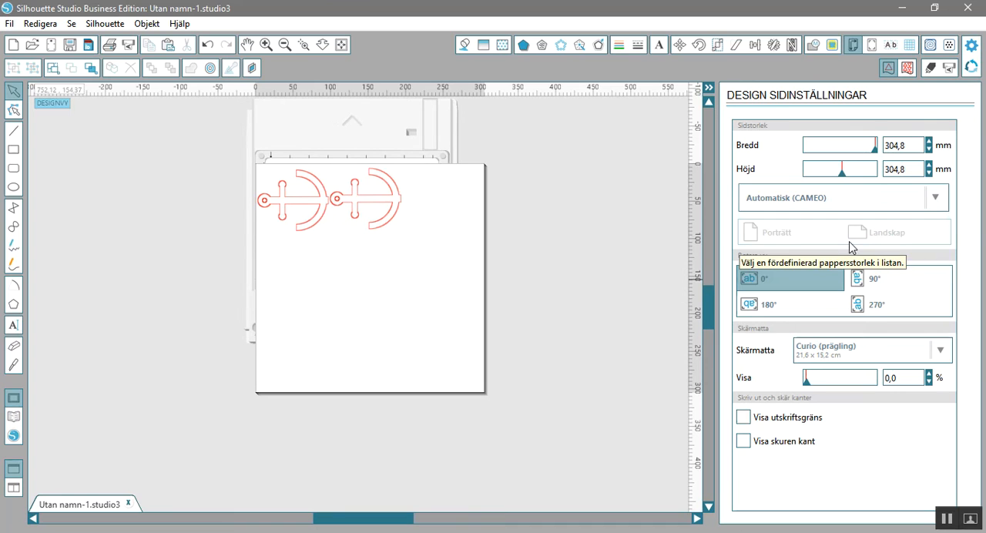
{"action": "left_click", "coordinate": [940, 201]}
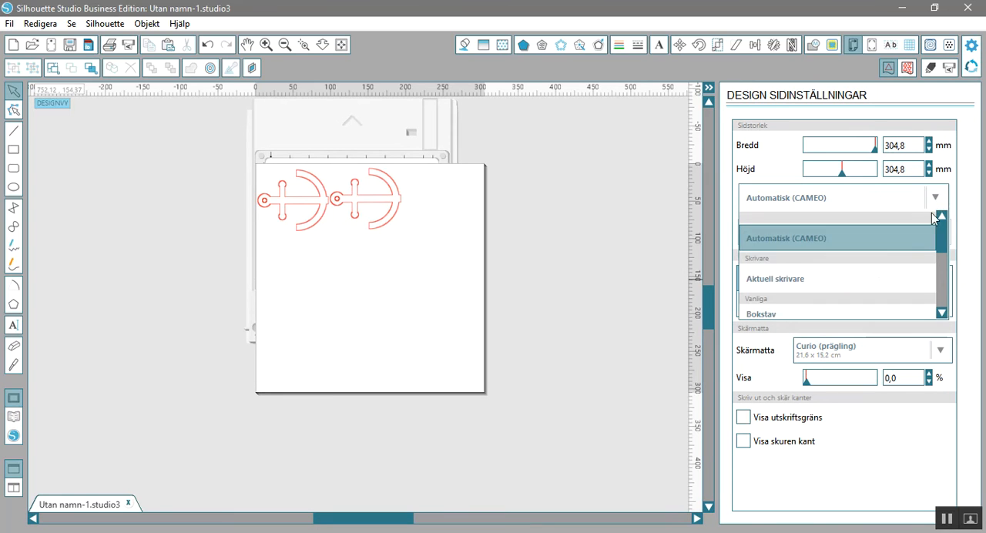
{"action": "left_click", "coordinate": [902, 286]}
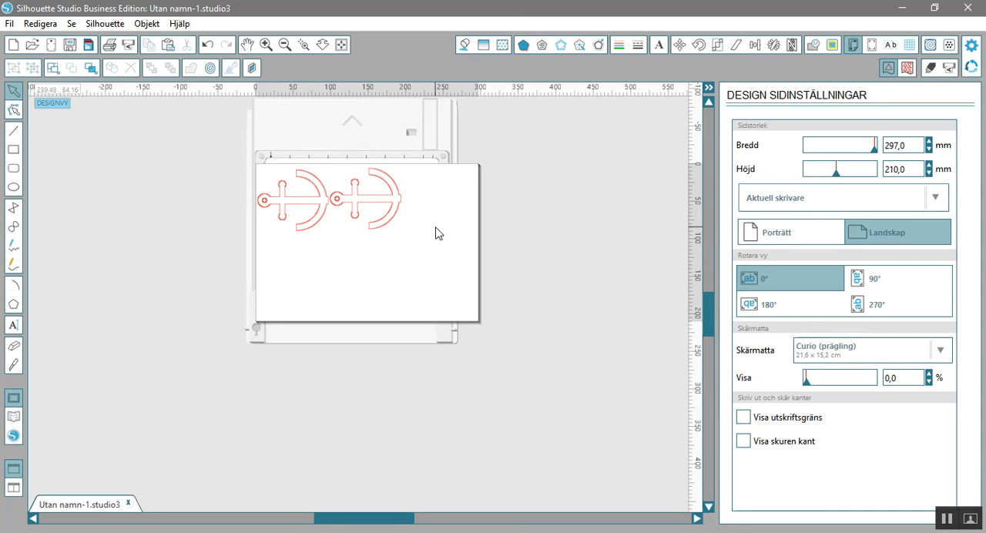
Set the page size to the predefined 12"x12" format.
{"action": "left_click", "coordinate": [940, 202]}
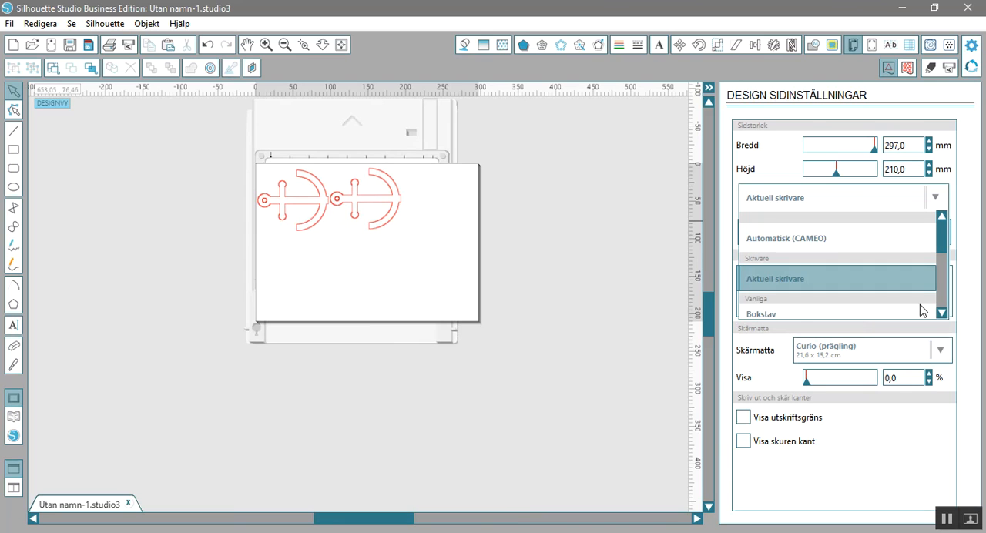
{"action": "left_click", "coordinate": [941, 313]}
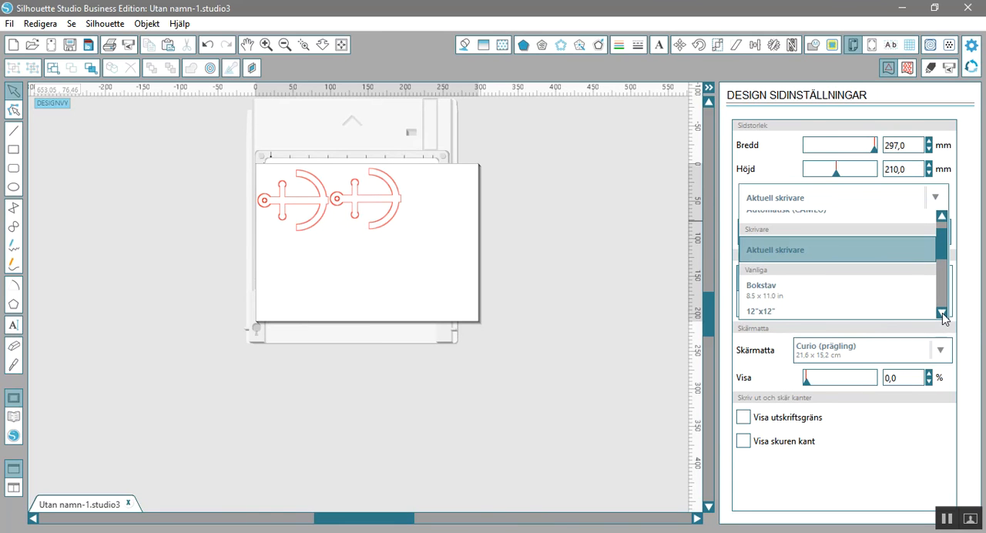
{"action": "left_click", "coordinate": [941, 313]}
{"action": "left_click", "coordinate": [941, 313]}
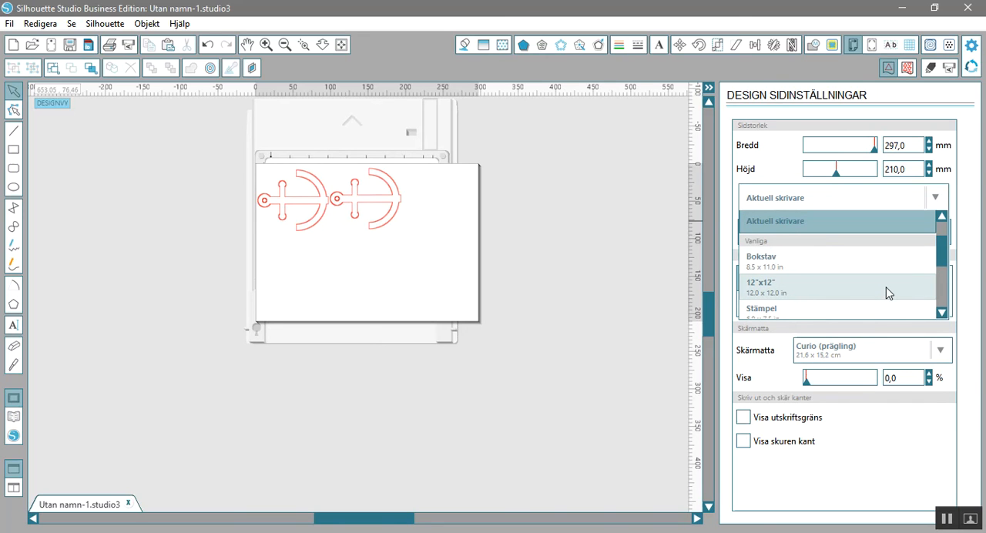
{"action": "left_click", "coordinate": [886, 293]}
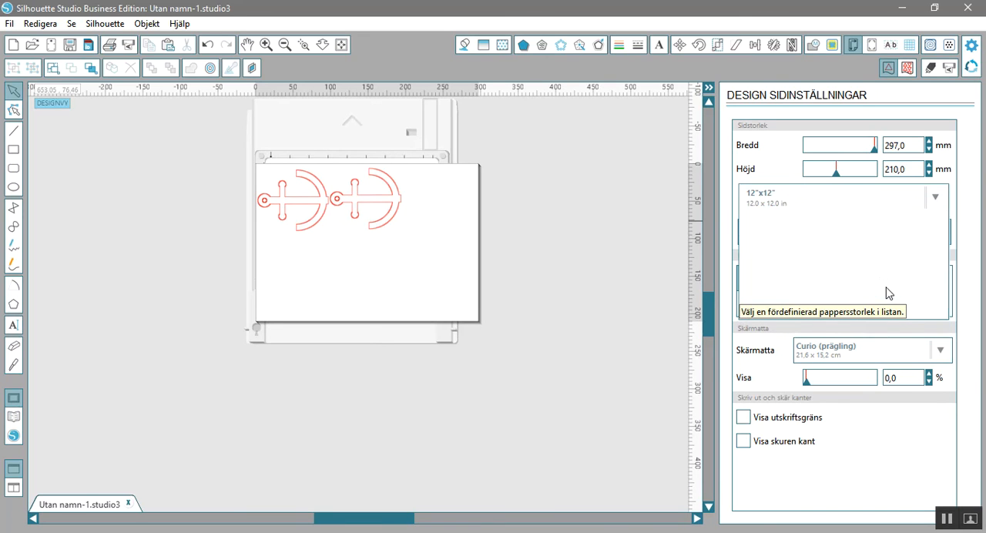
Set the page size to A5 (148.0 x 210.0 mm) in landscape orientation.
{"action": "left_click", "coordinate": [935, 197]}
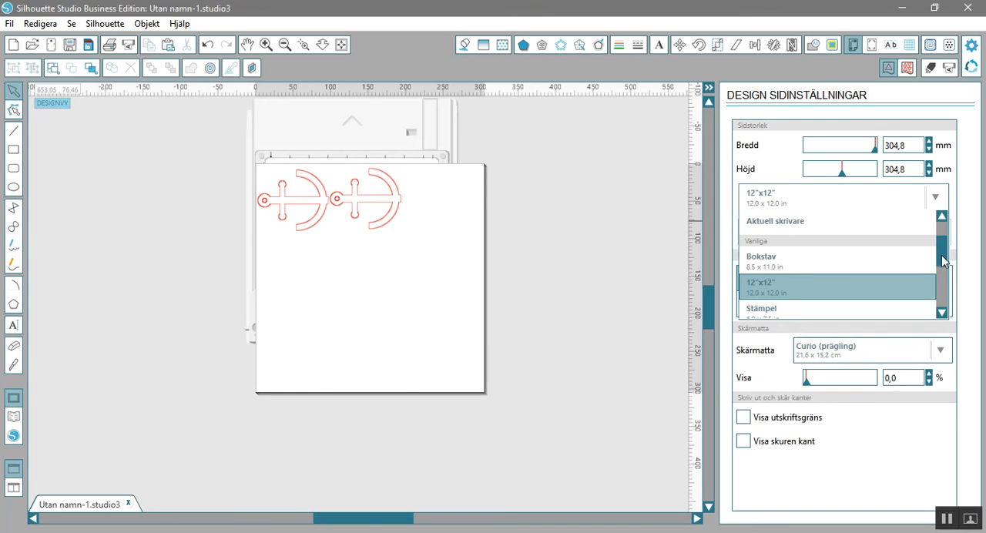
{"action": "left_click_drag", "start_coordinate": [942, 255], "coordinate": [936, 320]}
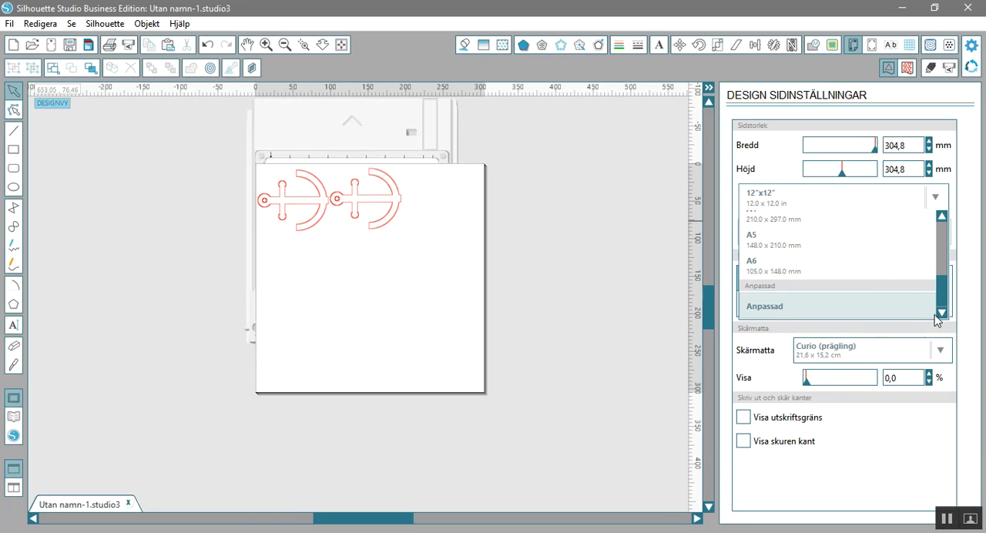
{"action": "left_click", "coordinate": [871, 245]}
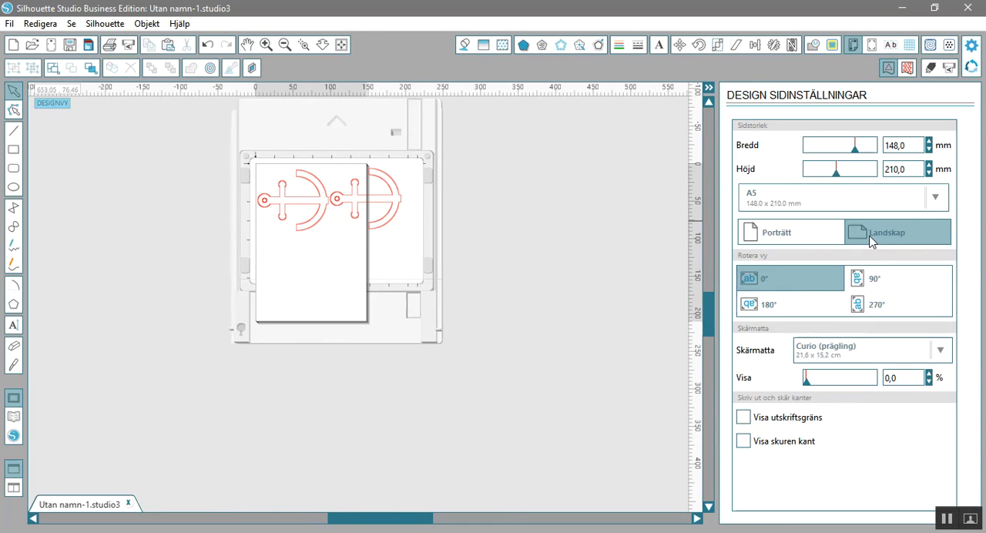
{"action": "left_click", "coordinate": [870, 242]}
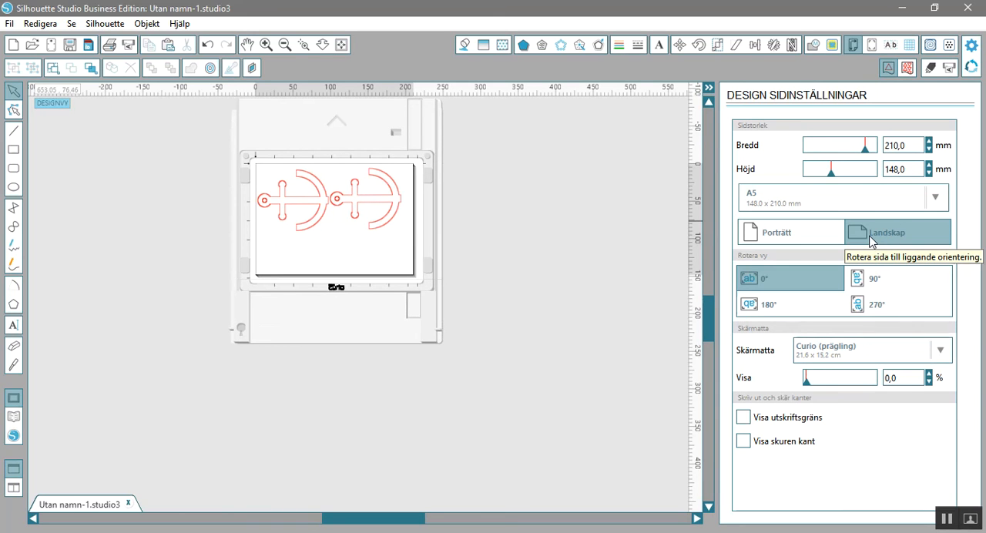
Try the rotated views at 90°, 180° and 270°, and return the view to 0°.
{"action": "left_click", "coordinate": [874, 283]}
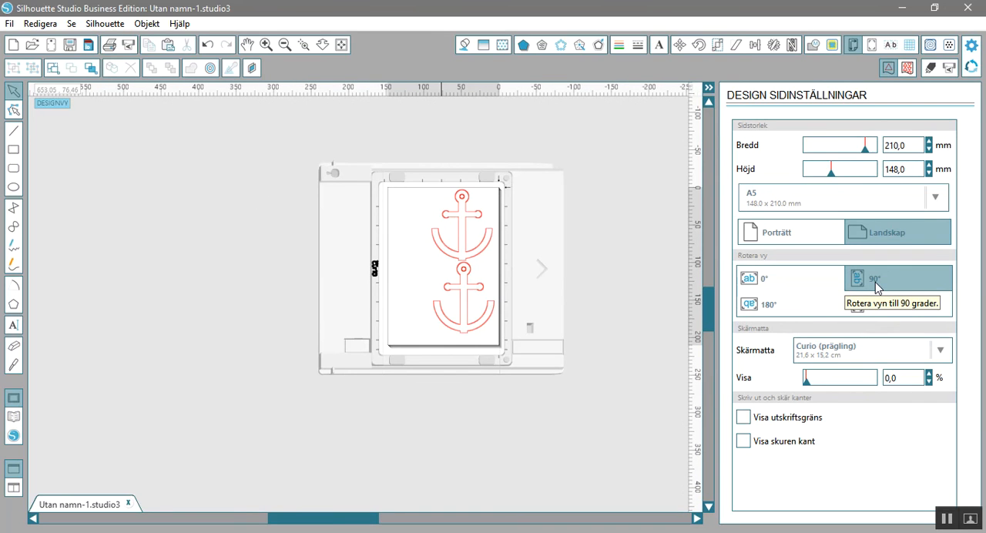
{"action": "left_click", "coordinate": [820, 312]}
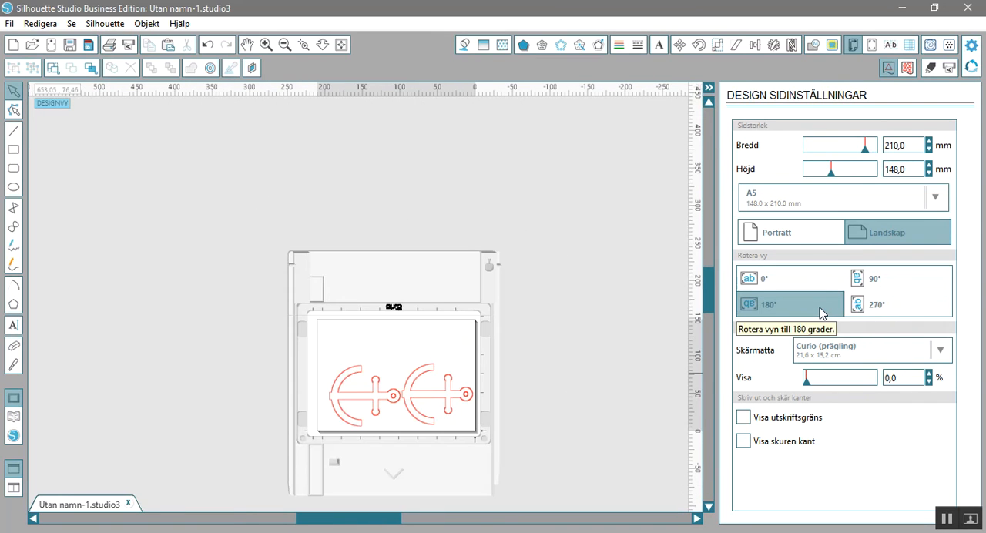
{"action": "left_click", "coordinate": [875, 312]}
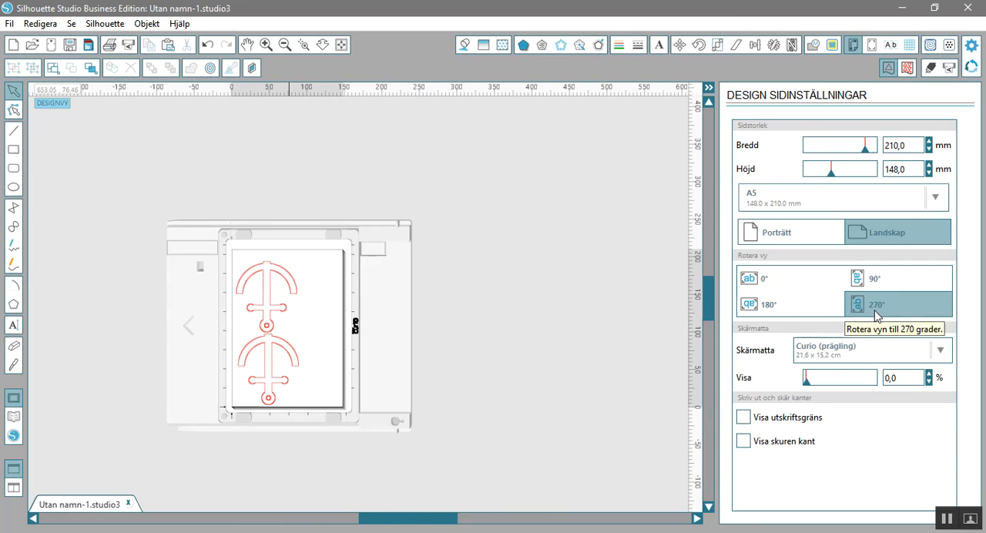
{"action": "left_click", "coordinate": [818, 285]}
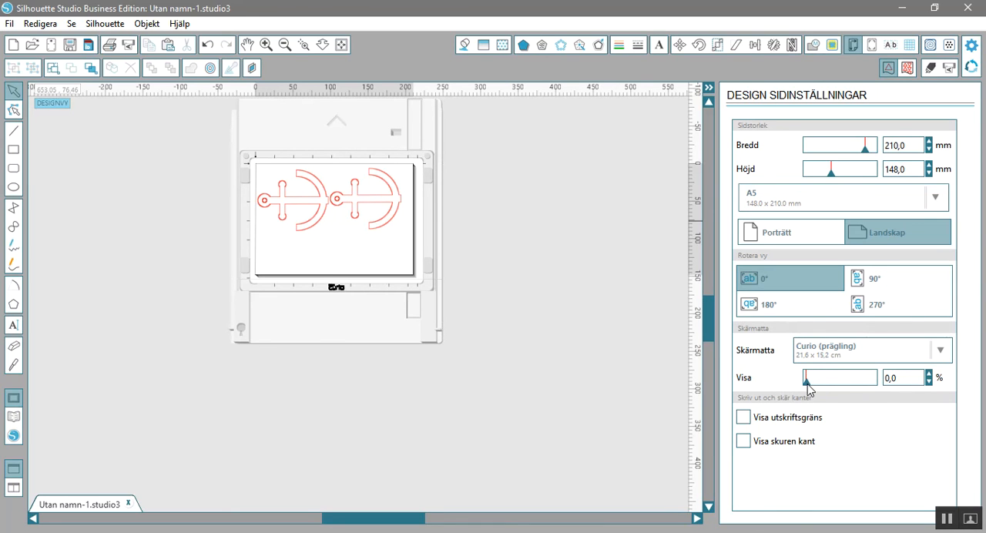
Raise the cutting mat visibility to 33,6 % and set the mat to Curio (skärning) 21,6 x 15,2 cm.
{"action": "left_click_drag", "start_coordinate": [807, 384], "coordinate": [829, 386]}
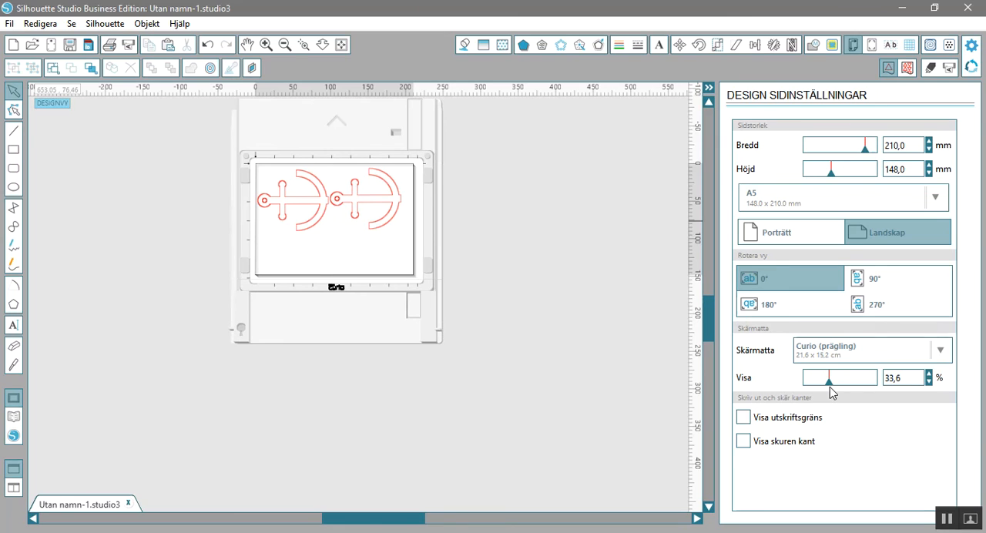
{"action": "left_click", "coordinate": [871, 359]}
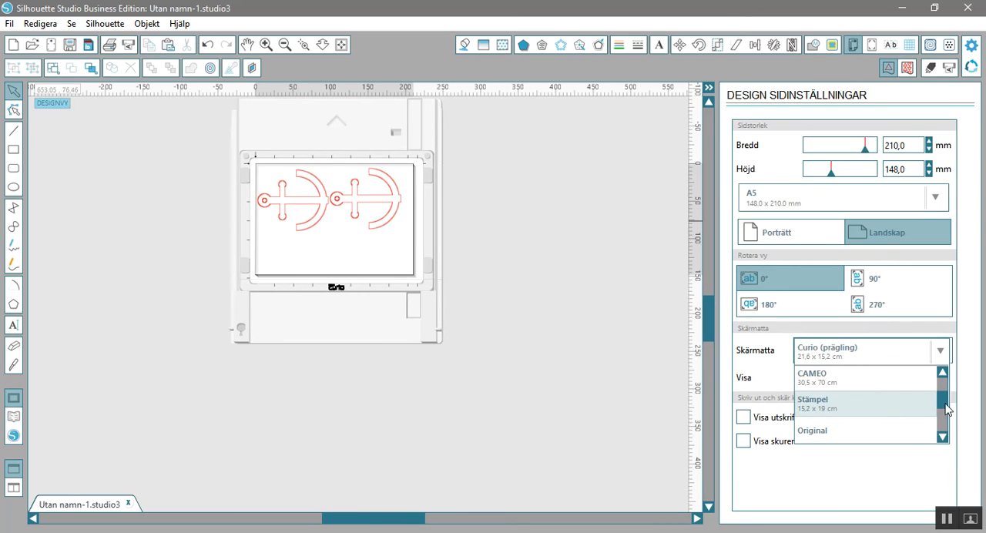
{"action": "left_click_drag", "start_coordinate": [944, 408], "coordinate": [944, 425]}
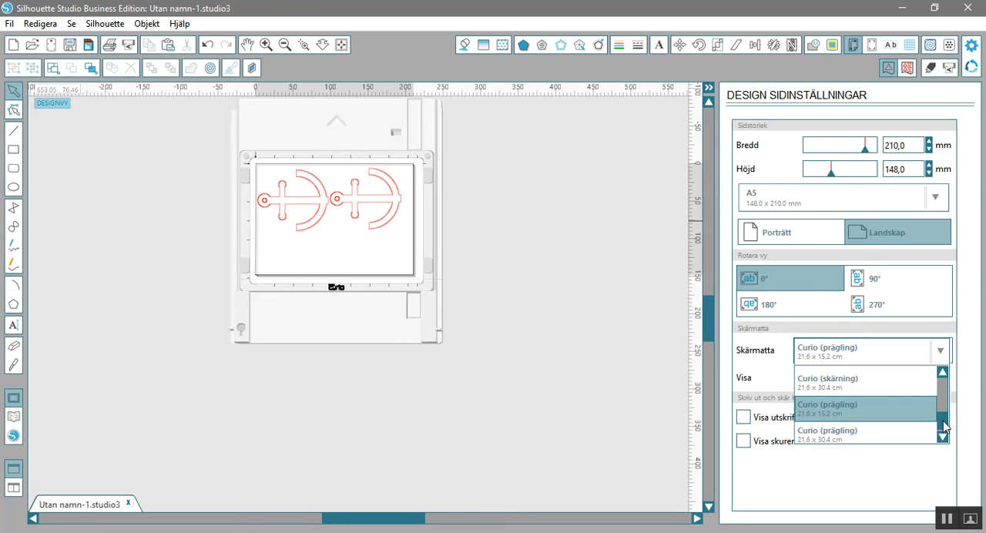
{"action": "left_click", "coordinate": [943, 373]}
{"action": "left_click", "coordinate": [895, 389]}
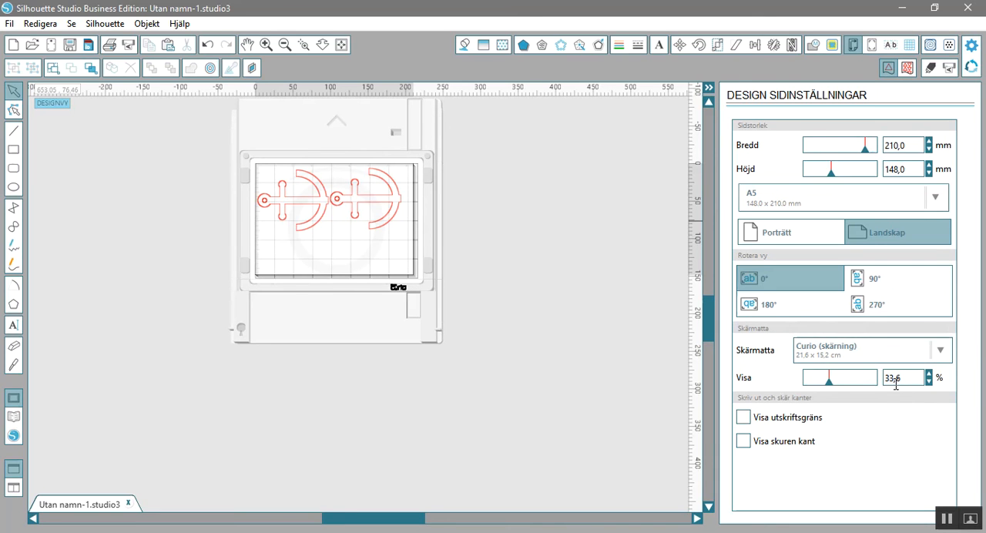
Fit the page to the window and try the mat visibility at 100,0 %, 77,9 % and 0,0 %.
{"action": "left_click", "coordinate": [341, 44]}
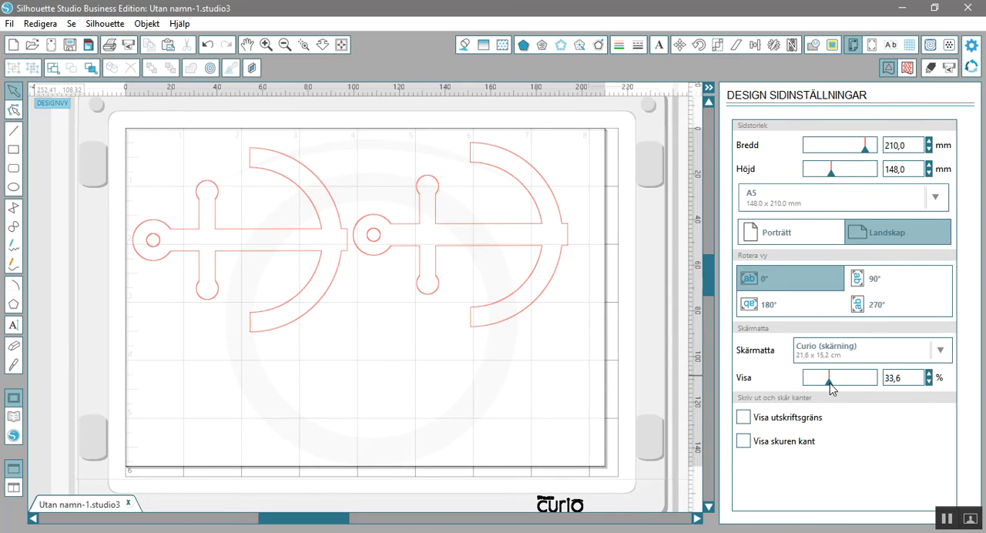
{"action": "left_click_drag", "start_coordinate": [830, 384], "coordinate": [881, 398]}
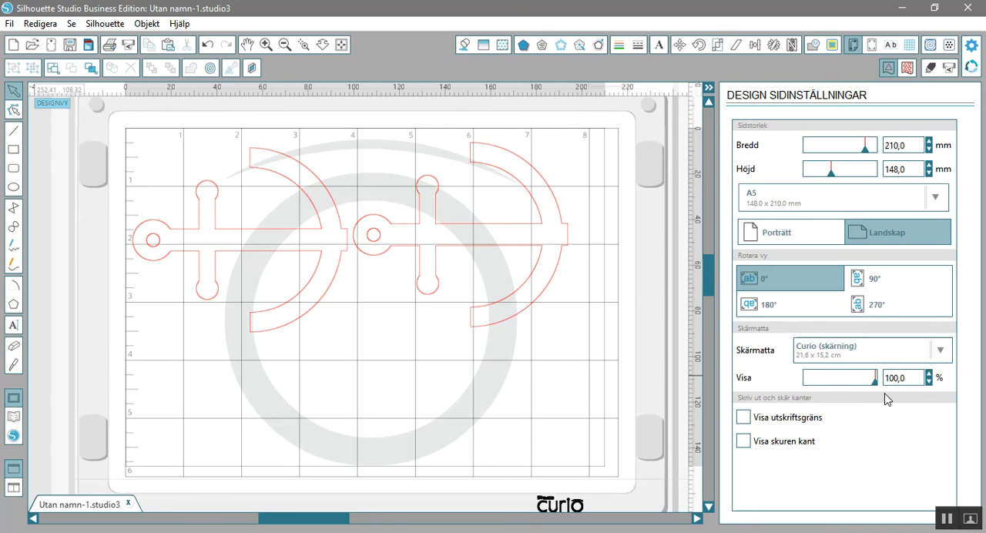
{"action": "left_click_drag", "start_coordinate": [874, 394], "coordinate": [798, 393]}
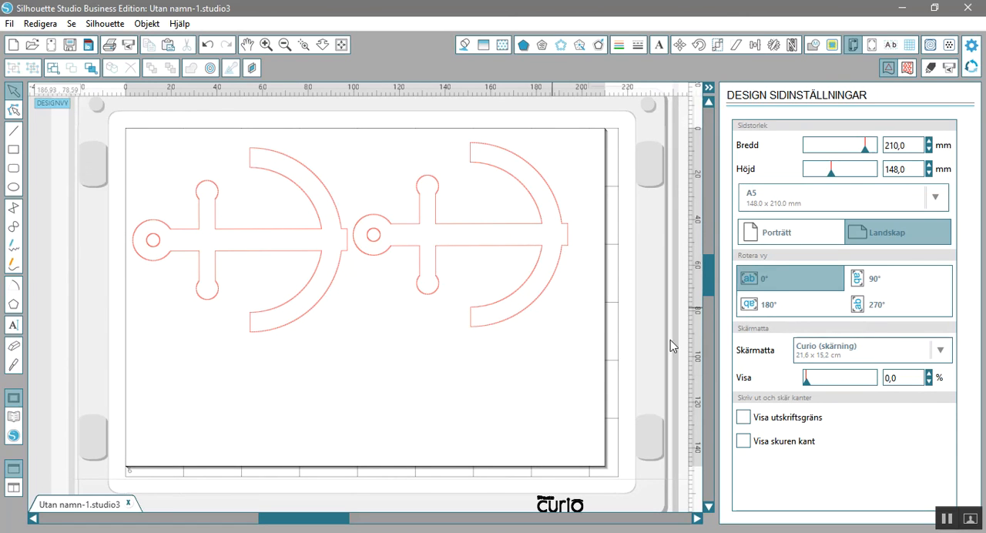
{"action": "left_click_drag", "start_coordinate": [807, 387], "coordinate": [863, 395]}
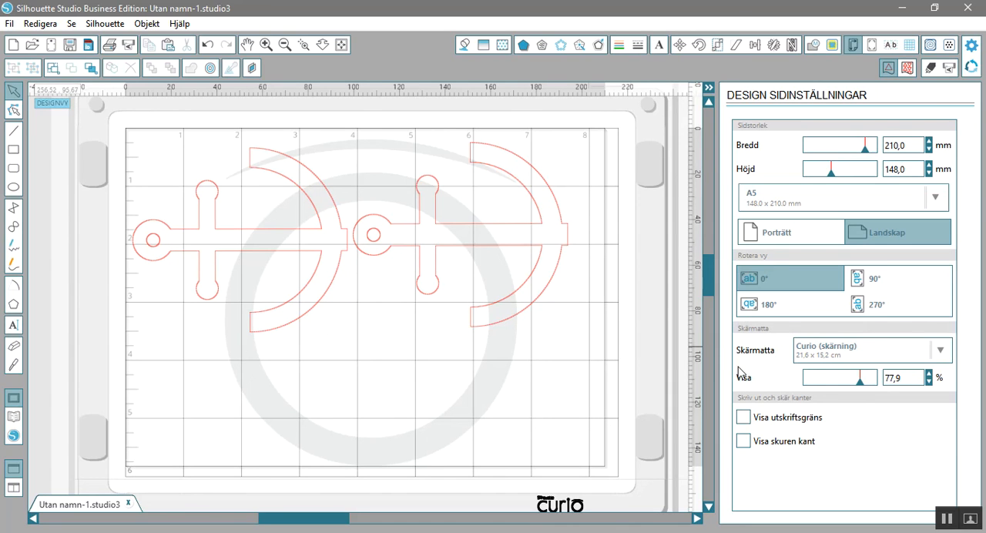
{"action": "left_click_drag", "start_coordinate": [862, 383], "coordinate": [798, 385]}
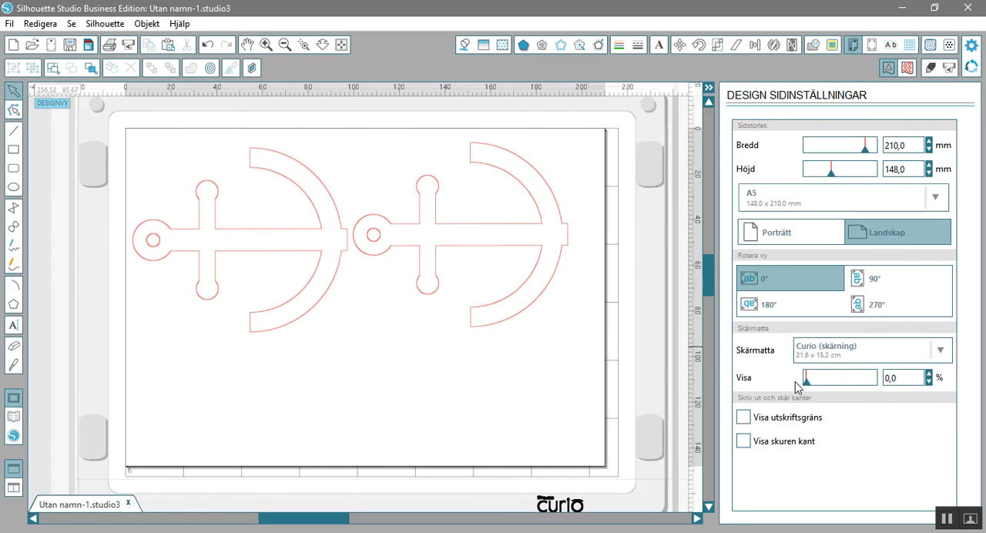
Set the cutting mat visibility to 54,0 %, adjusting it coarsely and in fine increments.
{"action": "left_click_drag", "start_coordinate": [797, 387], "coordinate": [845, 391]}
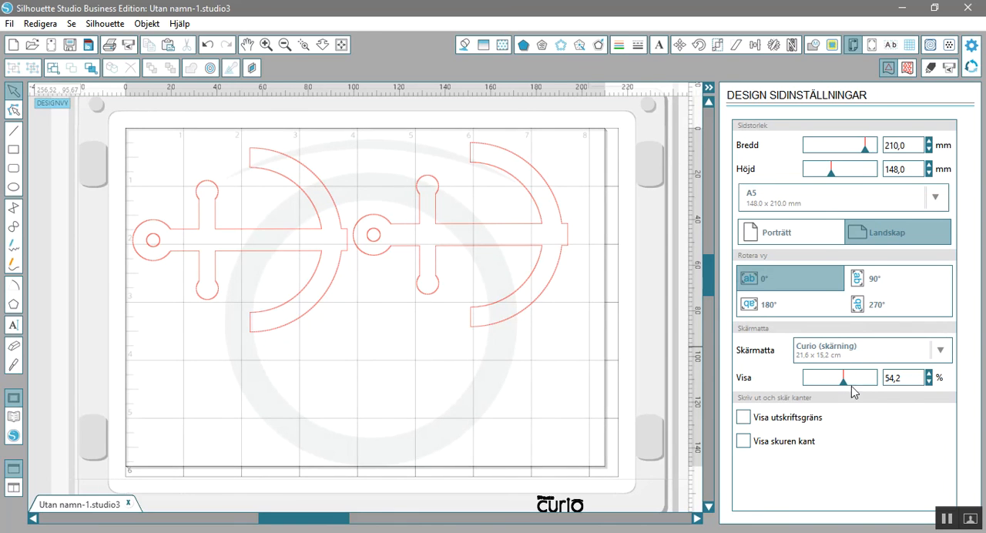
{"action": "left_click", "coordinate": [930, 373]}
{"action": "left_click", "coordinate": [930, 373]}
{"action": "left_click", "coordinate": [929, 382]}
{"action": "left_click", "coordinate": [929, 381]}
{"action": "left_click", "coordinate": [929, 382]}
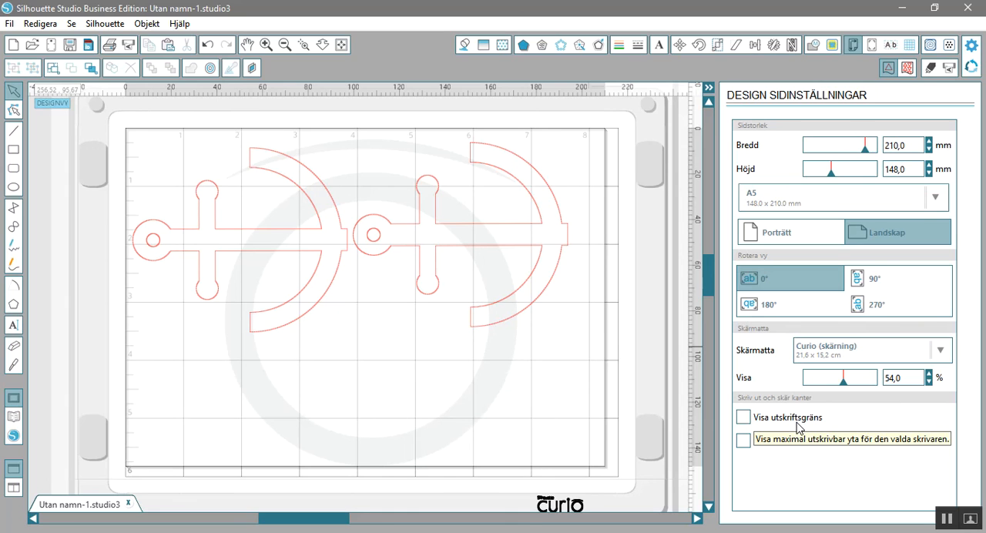
Set the page size to A4 (210.0 x 297.0 mm).
{"action": "left_click", "coordinate": [883, 205]}
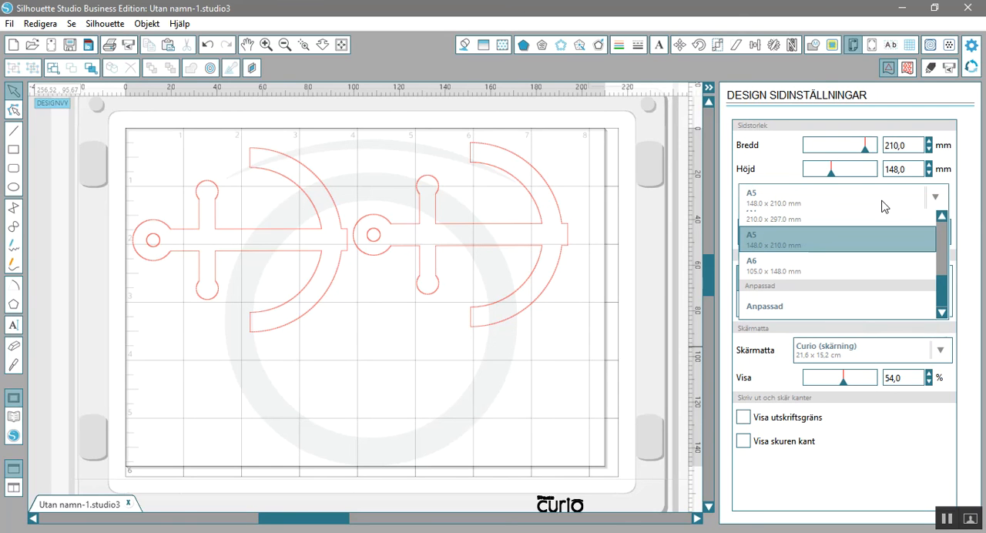
{"action": "left_click", "coordinate": [942, 218]}
{"action": "left_click", "coordinate": [941, 218]}
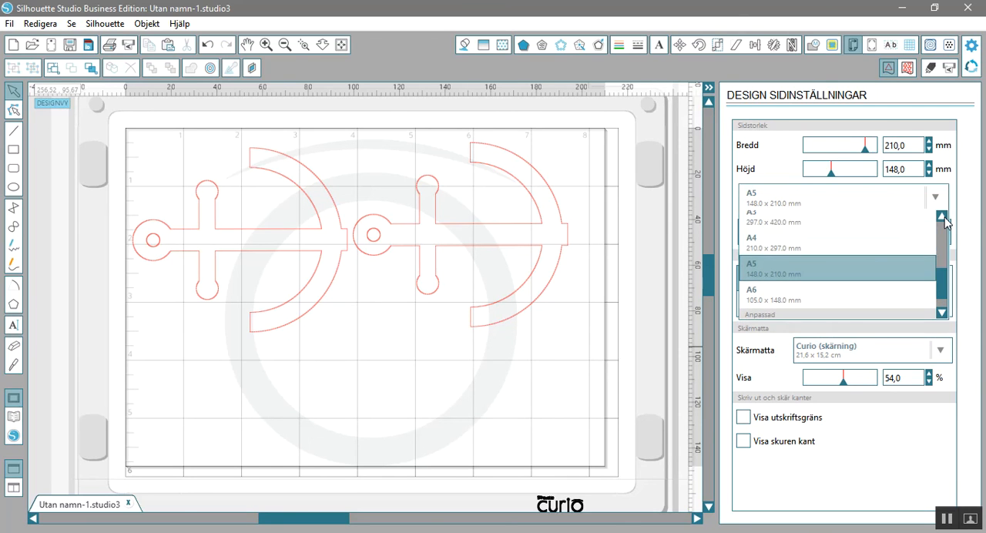
{"action": "left_click", "coordinate": [916, 250]}
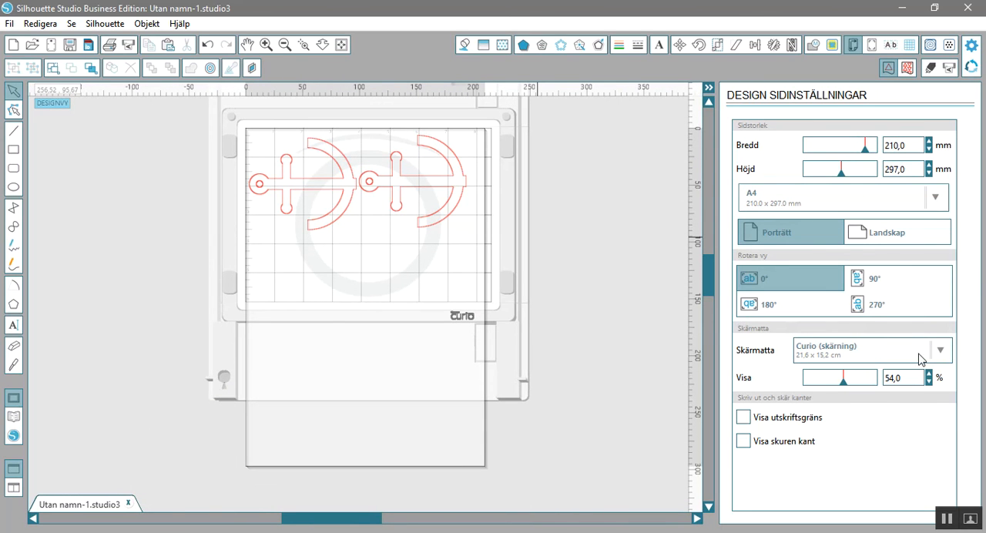
Set the cutting mat to Porträtt 20,3 x 30,4 cm.
{"action": "left_click", "coordinate": [941, 351]}
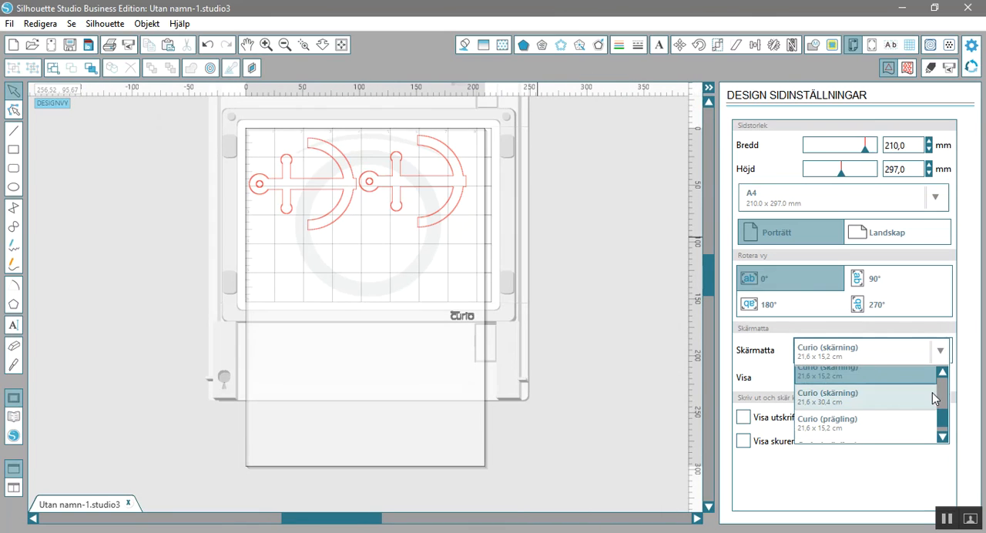
{"action": "left_click", "coordinate": [941, 387]}
{"action": "left_click_drag", "start_coordinate": [941, 387], "coordinate": [942, 385]}
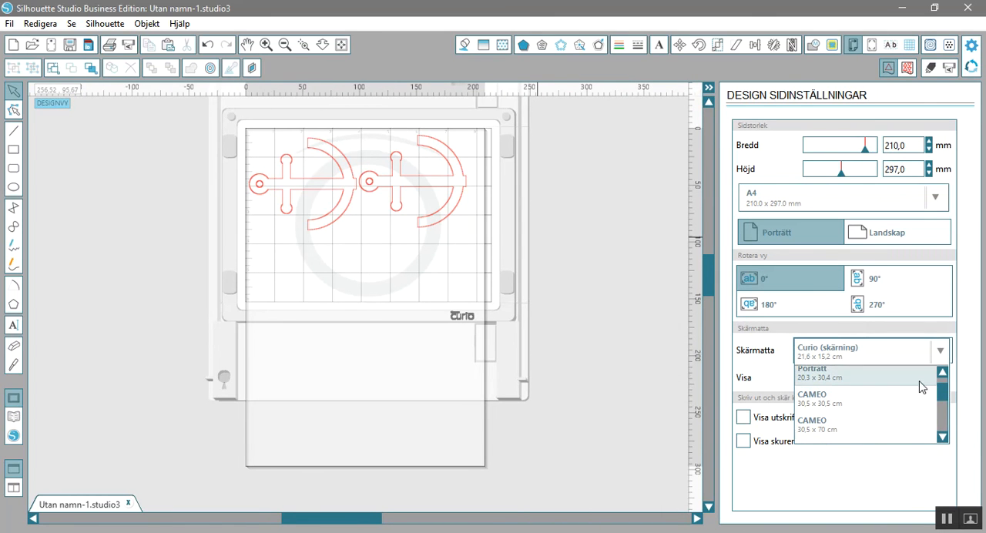
{"action": "left_click", "coordinate": [920, 377]}
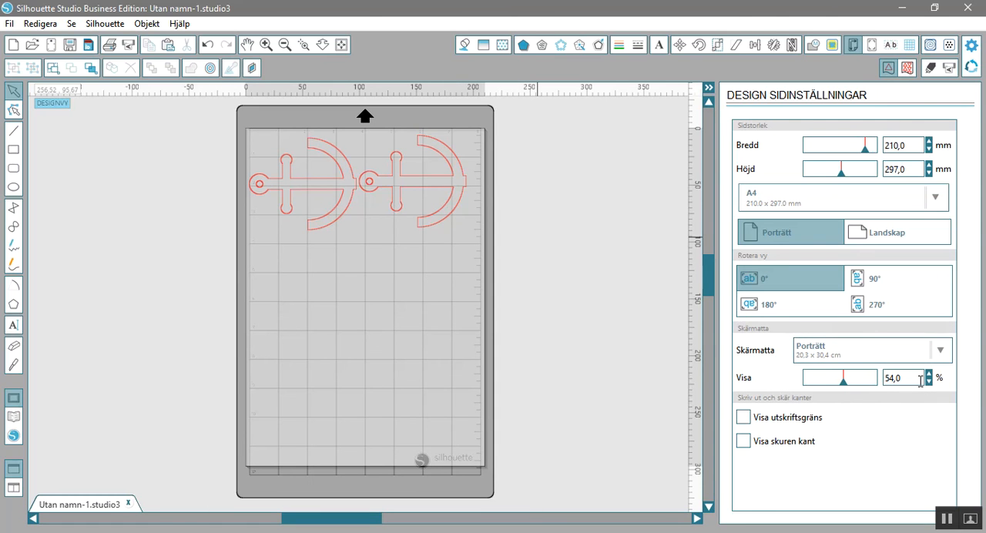
Set the cutting mat to Ingen so the page is shown without a mat.
{"action": "left_click", "coordinate": [940, 350]}
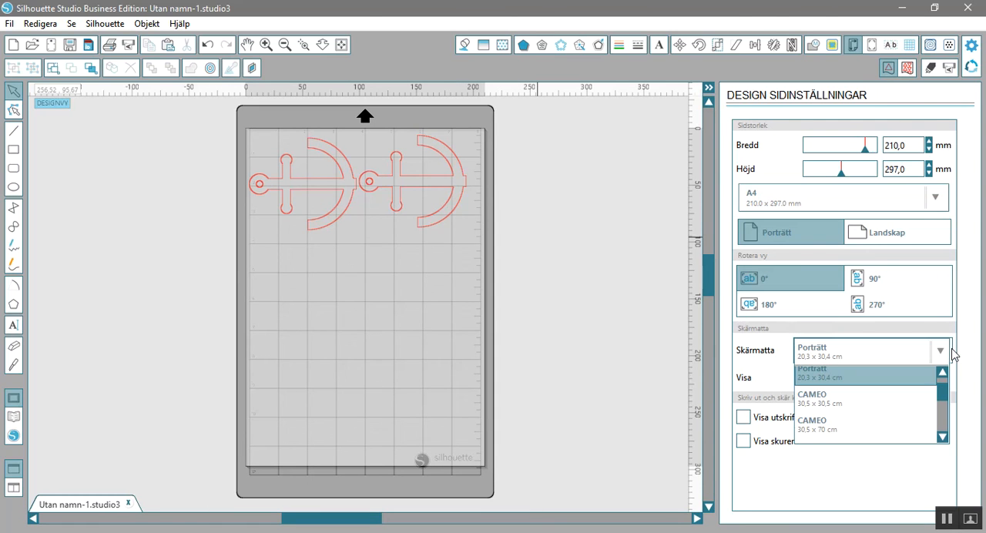
{"action": "scroll", "coordinate": [943, 381], "scroll_direction": "up", "scroll_amount": 2}
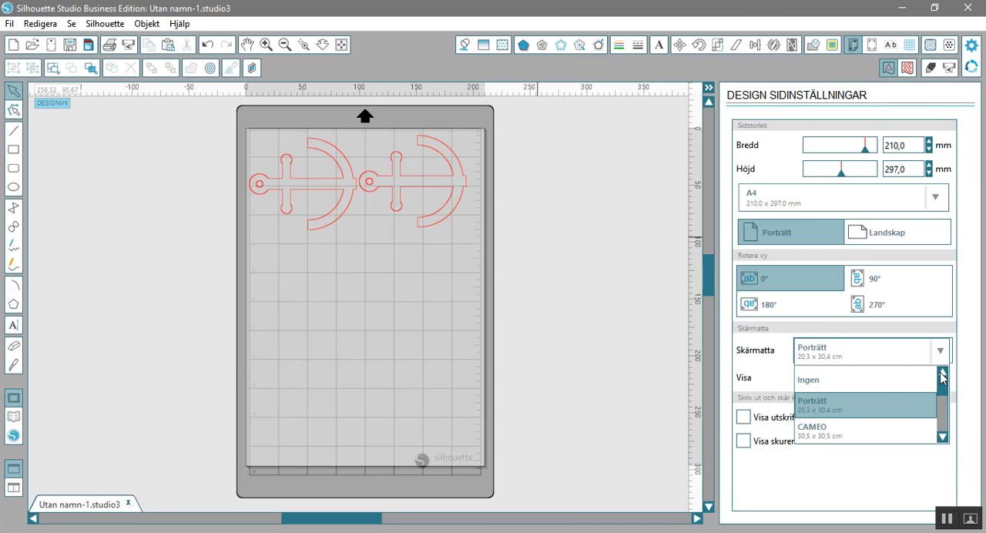
{"action": "left_click", "coordinate": [916, 380]}
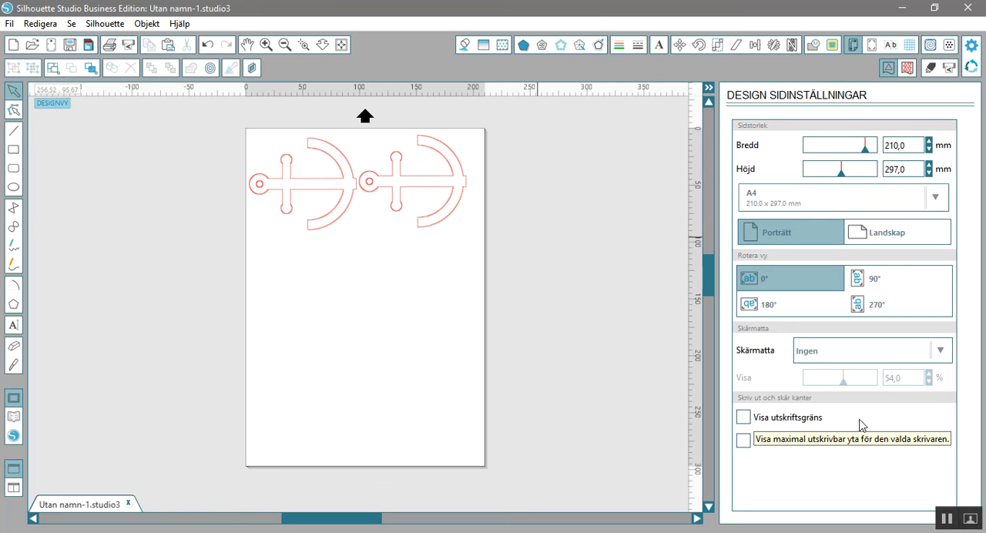
Turn on Visa utskriftsgräns and move both anchors inside the print border.
{"action": "left_click", "coordinate": [743, 418]}
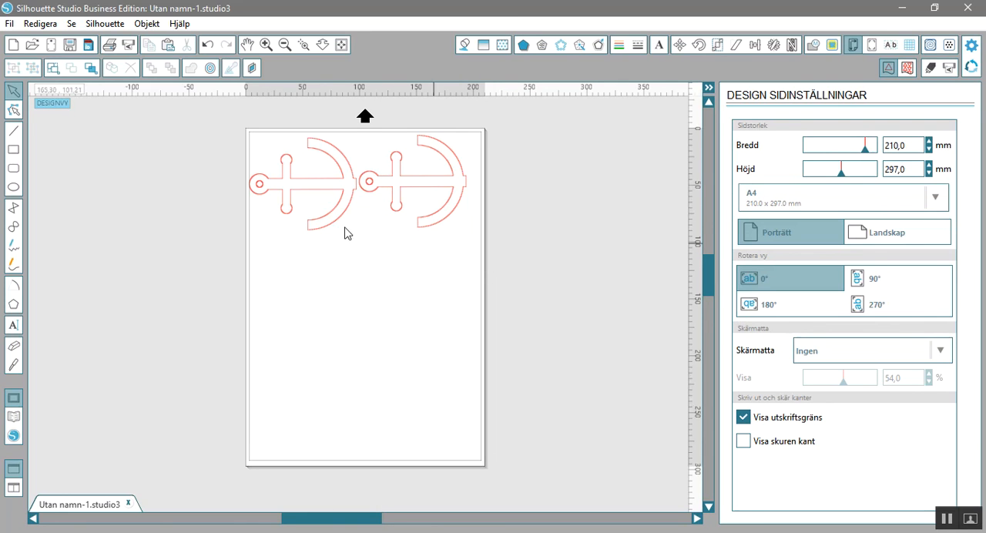
{"action": "left_click_drag", "start_coordinate": [299, 198], "coordinate": [301, 191]}
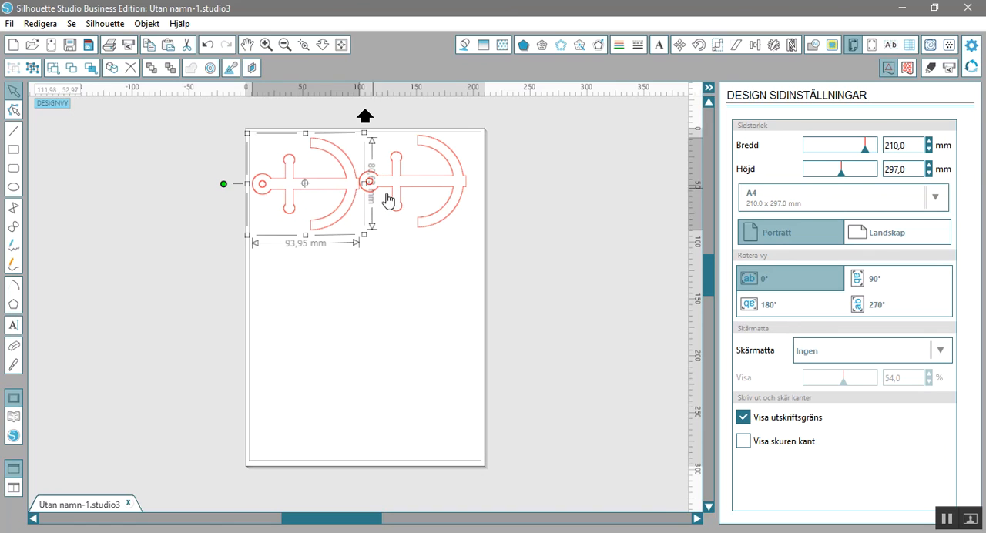
{"action": "left_click_drag", "start_coordinate": [399, 187], "coordinate": [405, 198]}
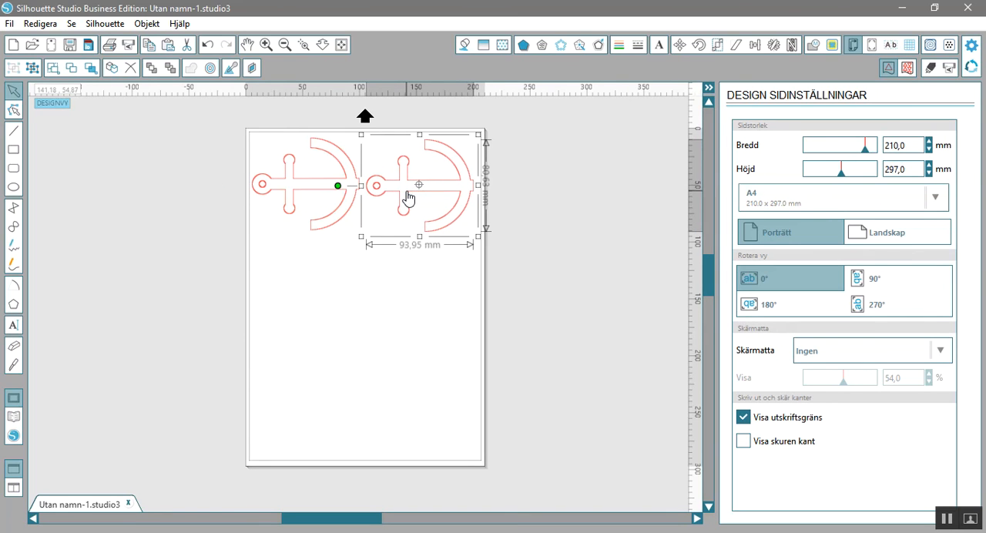
{"action": "left_click", "coordinate": [556, 285]}
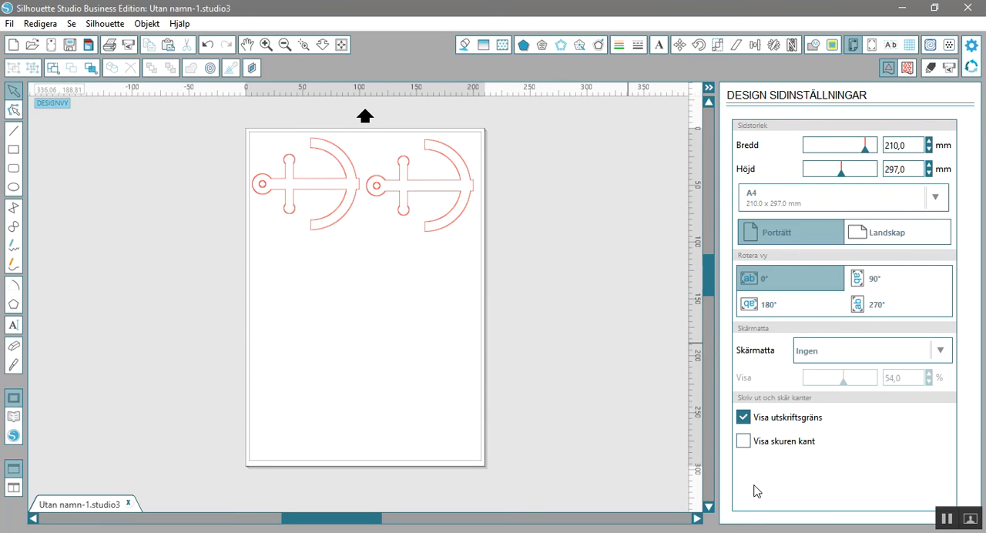
Turn on Visa skuren kant instead of Visa utskriftsgräns and move both anchors further inside the cut border.
{"action": "left_click", "coordinate": [743, 442]}
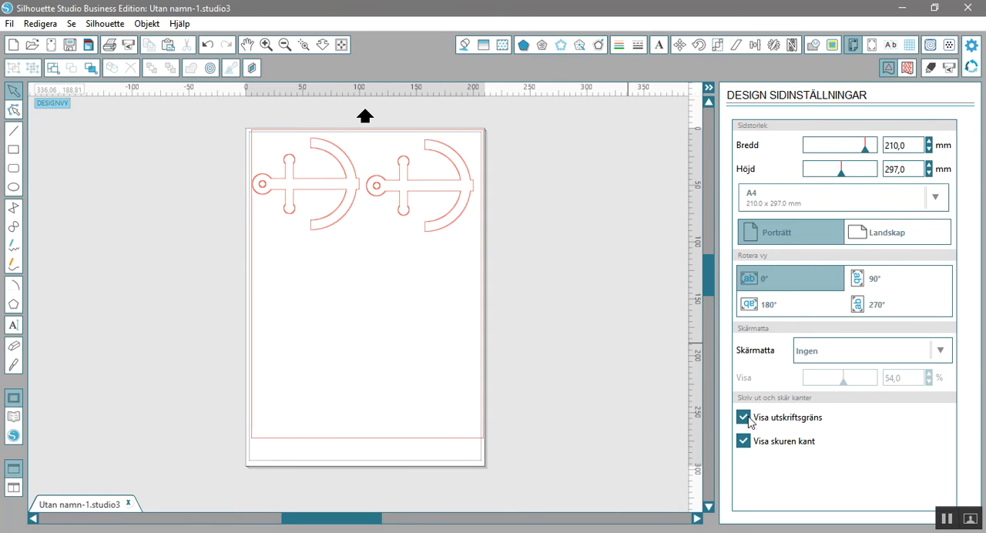
{"action": "left_click", "coordinate": [745, 418]}
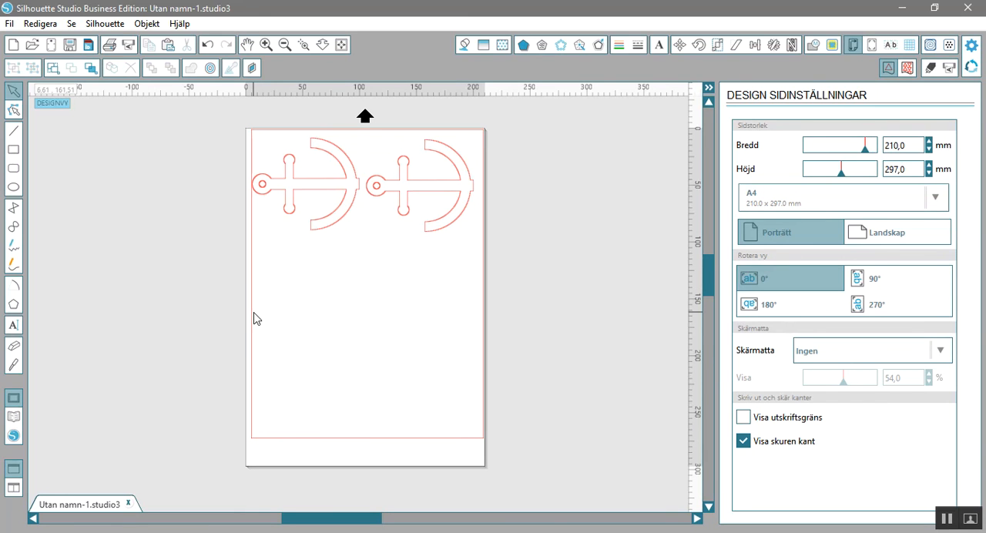
{"action": "left_click_drag", "start_coordinate": [317, 198], "coordinate": [321, 201]}
{"action": "left_click_drag", "start_coordinate": [403, 203], "coordinate": [409, 203]}
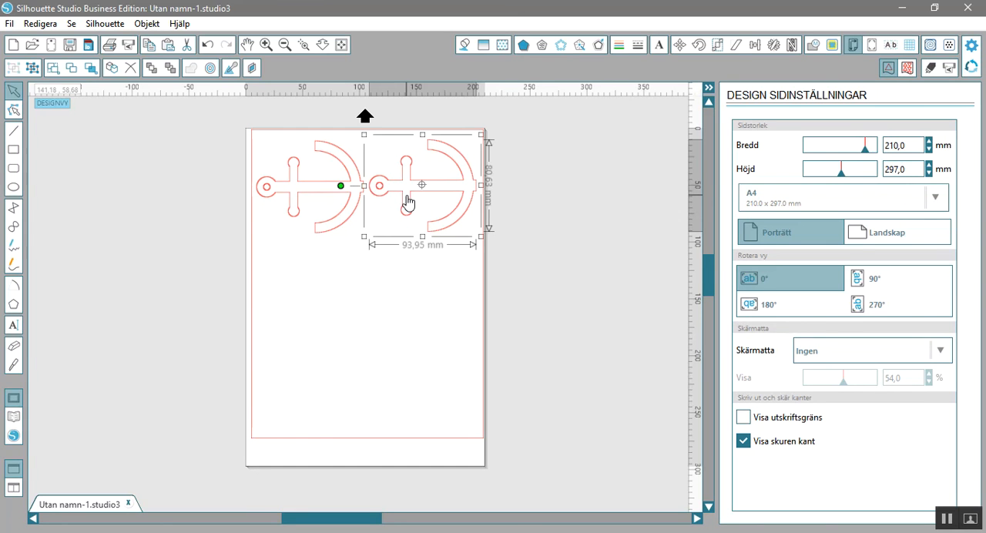
{"action": "left_click", "coordinate": [599, 261]}
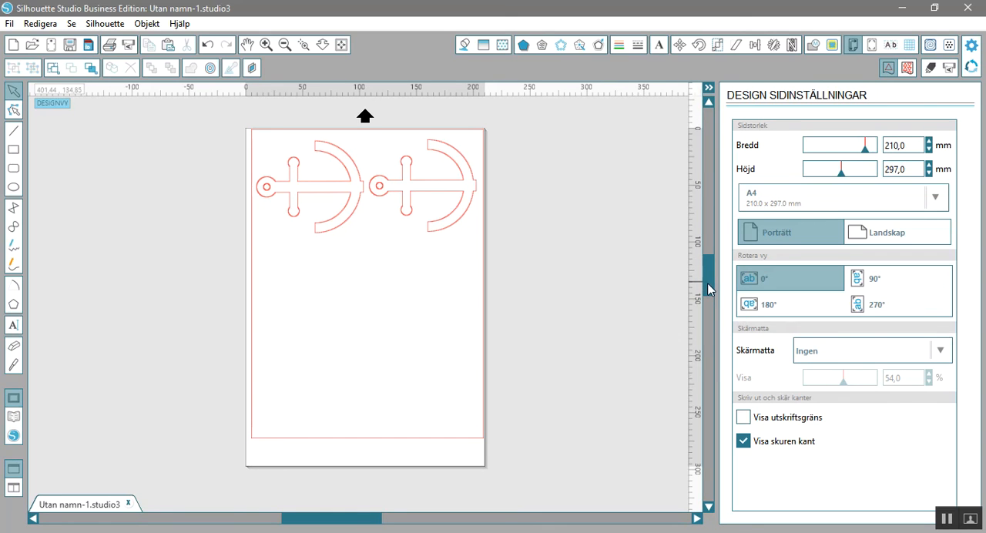
Move the second anchor off the page to its right side and set the page size to A5 (148.0 x 210.0 mm).
{"action": "scroll", "coordinate": [707, 289], "scroll_direction": "up", "scroll_amount": 1}
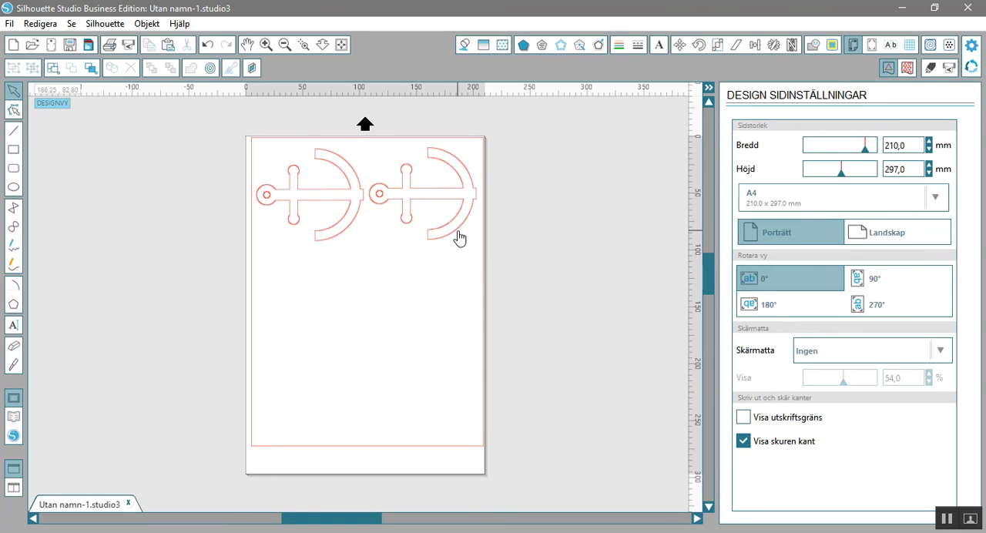
{"action": "left_click_drag", "start_coordinate": [459, 238], "coordinate": [590, 291]}
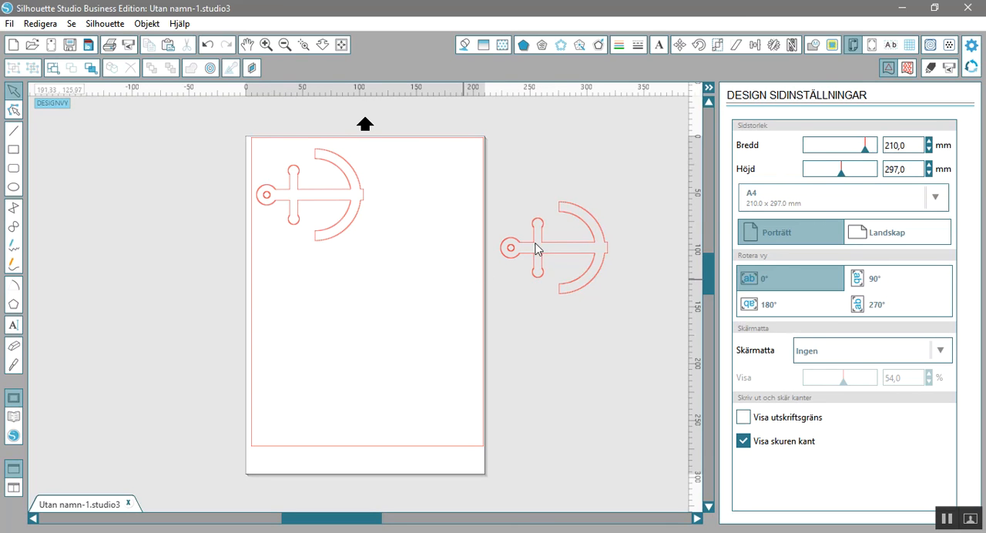
{"action": "left_click", "coordinate": [860, 207]}
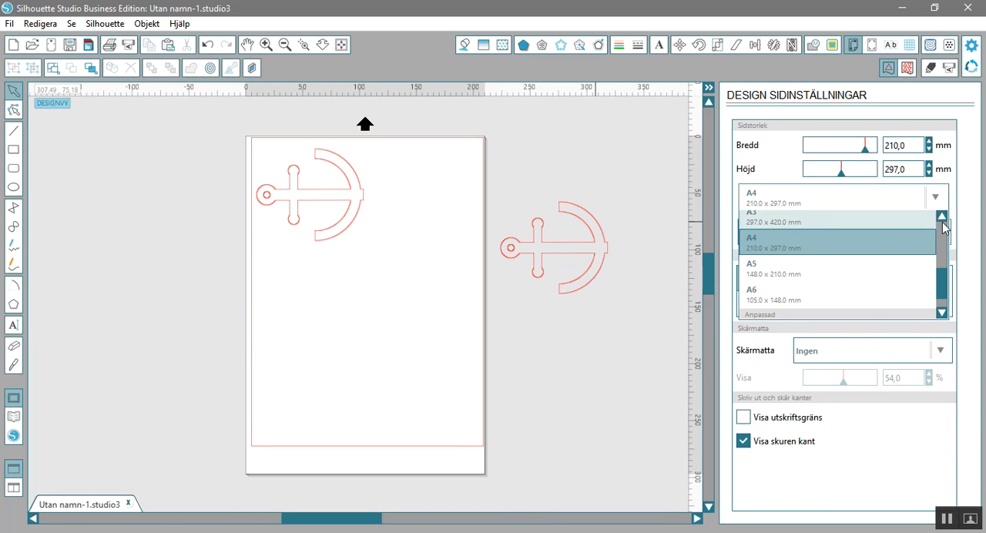
{"action": "left_click", "coordinate": [942, 218]}
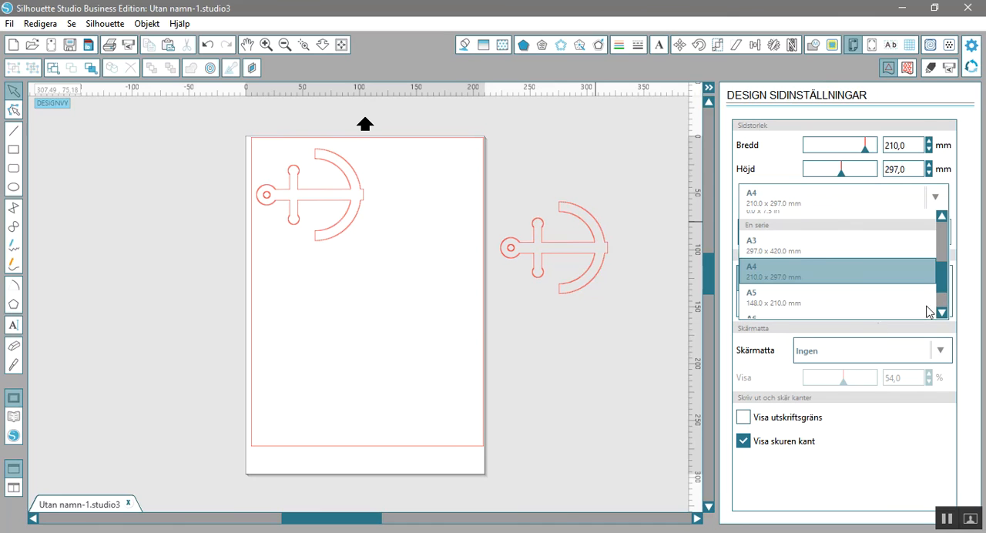
{"action": "left_click", "coordinate": [871, 299]}
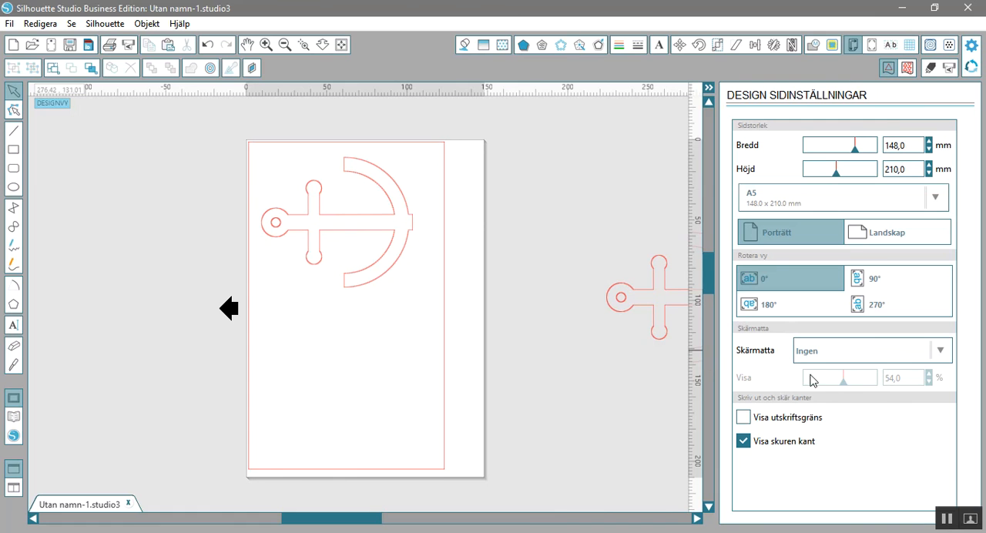
Set the cutting mat to CAMEO 30,5 x 30,5 cm and show the whole mat.
{"action": "left_click", "coordinate": [886, 352]}
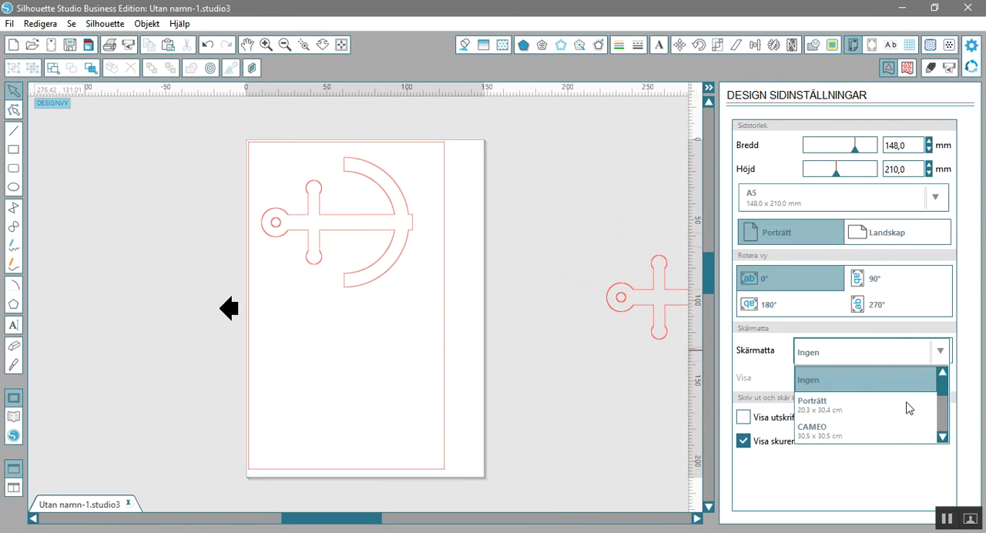
{"action": "left_click", "coordinate": [901, 440]}
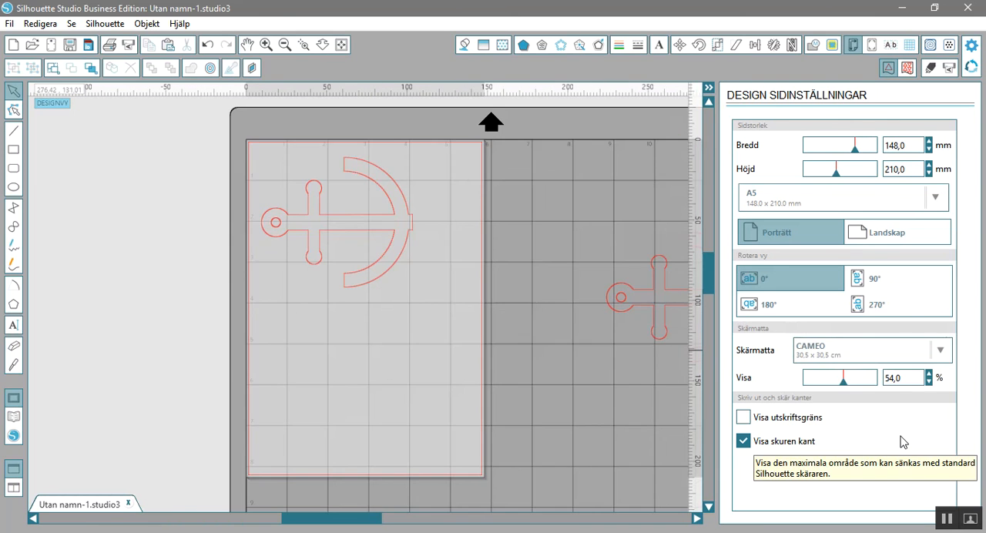
{"action": "left_click", "coordinate": [285, 44]}
{"action": "left_click", "coordinate": [285, 45]}
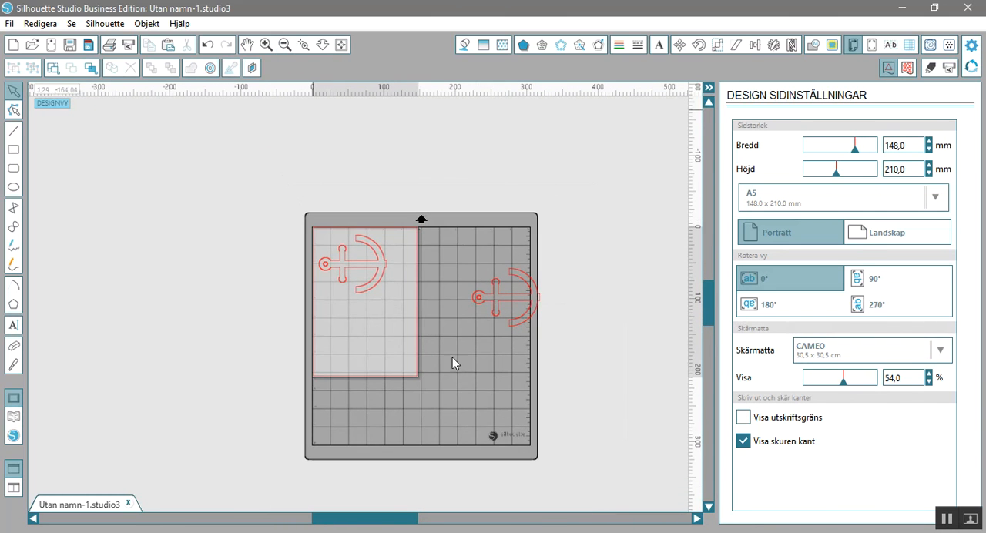
Move the second anchor across the mat's right edge and open the cutting settings to check its cut lines.
{"action": "left_click", "coordinate": [522, 305]}
{"action": "left_click_drag", "start_coordinate": [522, 305], "coordinate": [556, 283]}
{"action": "left_click", "coordinate": [930, 68]}
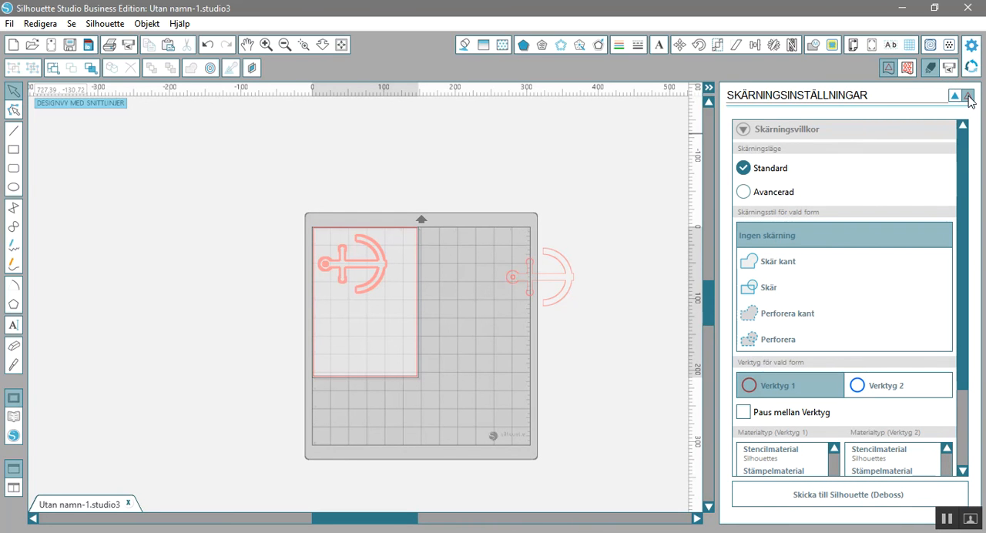
Move the second anchor onto the empty mat area beside the A5 page.
{"action": "left_click_drag", "start_coordinate": [557, 284], "coordinate": [494, 291]}
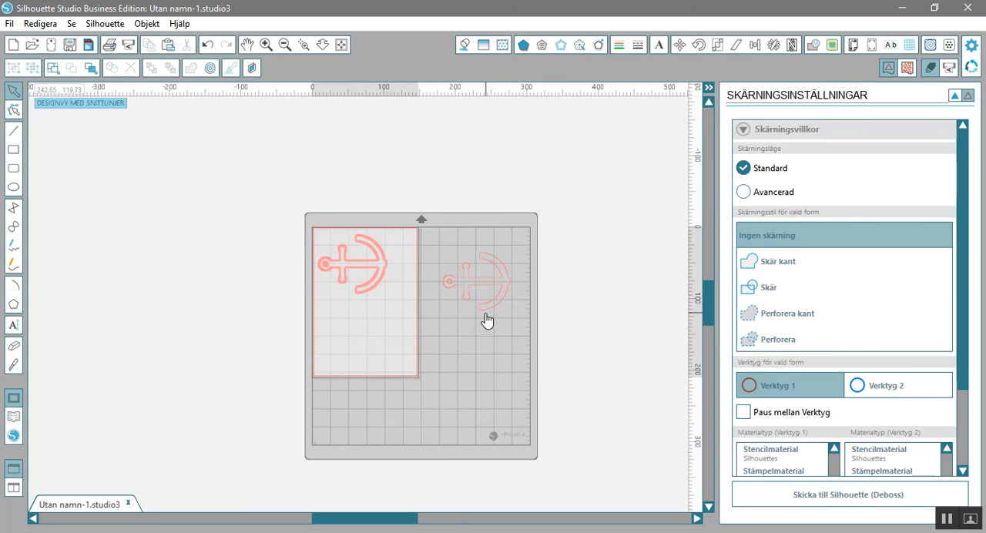
{"action": "mouse_move", "coordinate": [488, 311]}
{"action": "left_mouse_down"}
{"action": "mouse_move", "coordinate": [473, 313]}
{"action": "mouse_move", "coordinate": [477, 297]}
{"action": "left_mouse_up"}
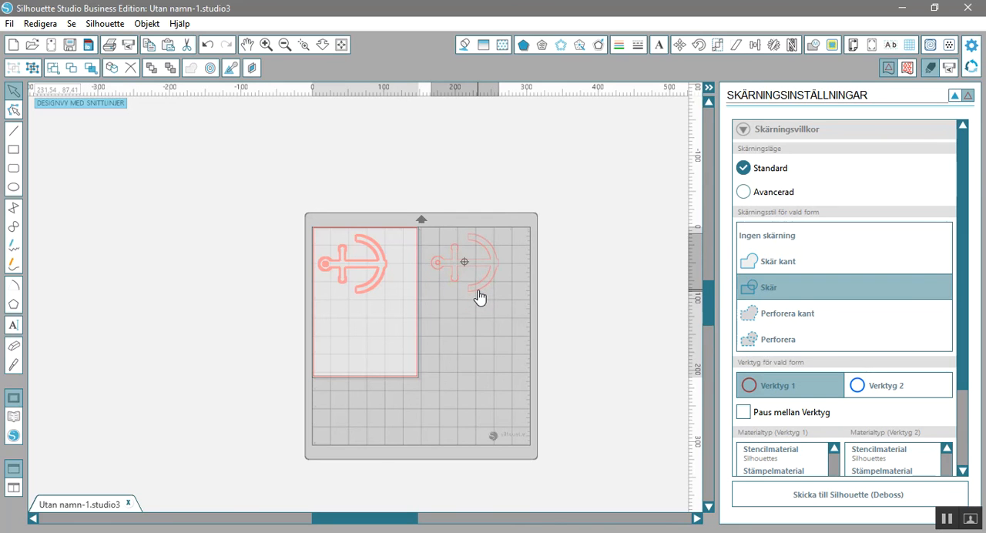
Move the second anchor onto the A5 page below the first one and return to the design page settings.
{"action": "left_click", "coordinate": [480, 298]}
{"action": "left_click_drag", "start_coordinate": [479, 297], "coordinate": [392, 355]}
{"action": "left_click", "coordinate": [392, 356]}
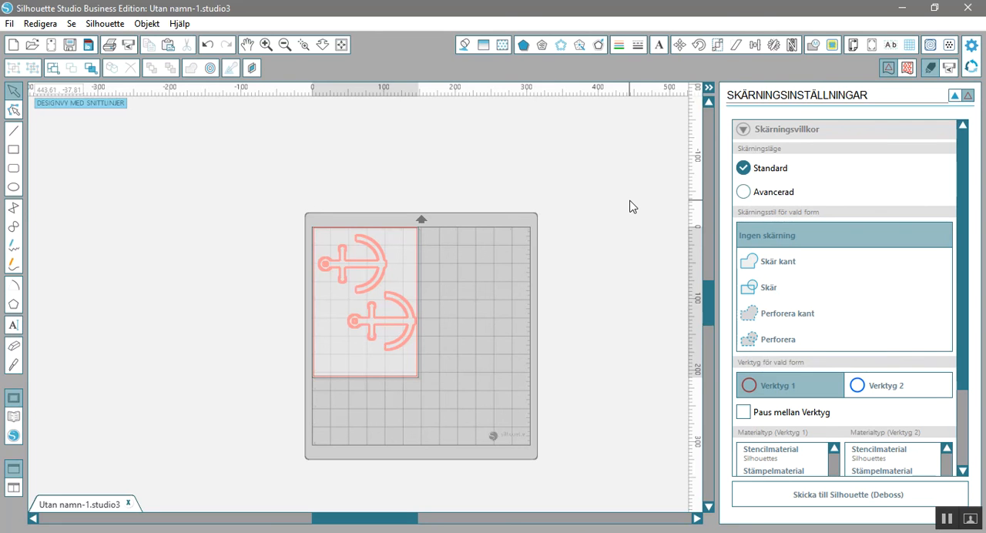
{"action": "left_click", "coordinate": [852, 45]}
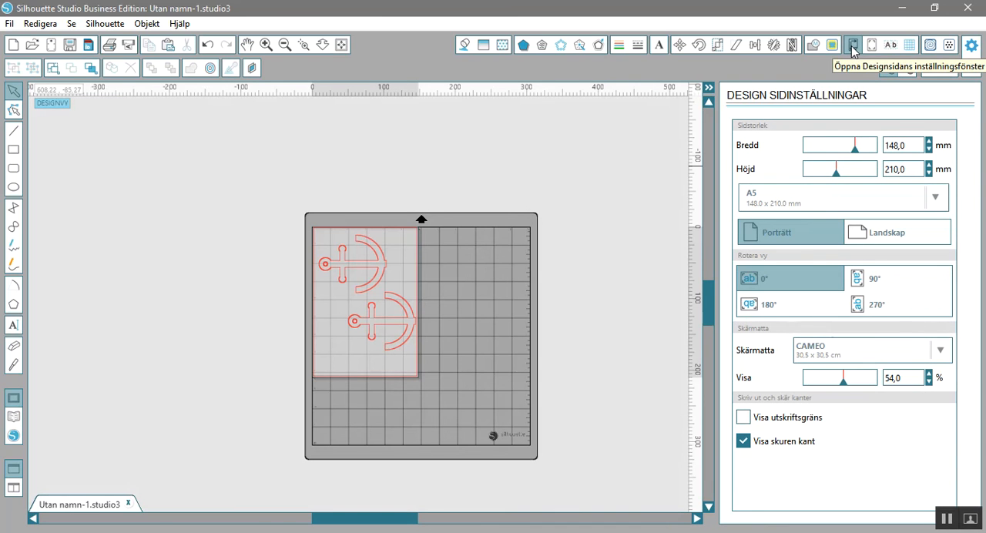